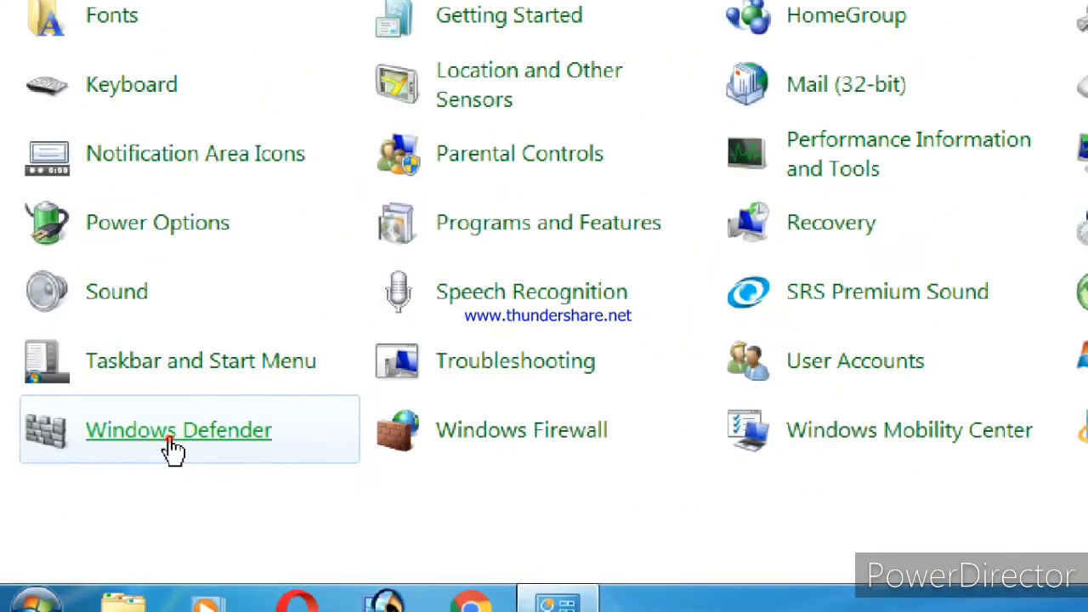
Confirm Windows Defender is turned off and dismiss its notice.
left_click(99, 496)
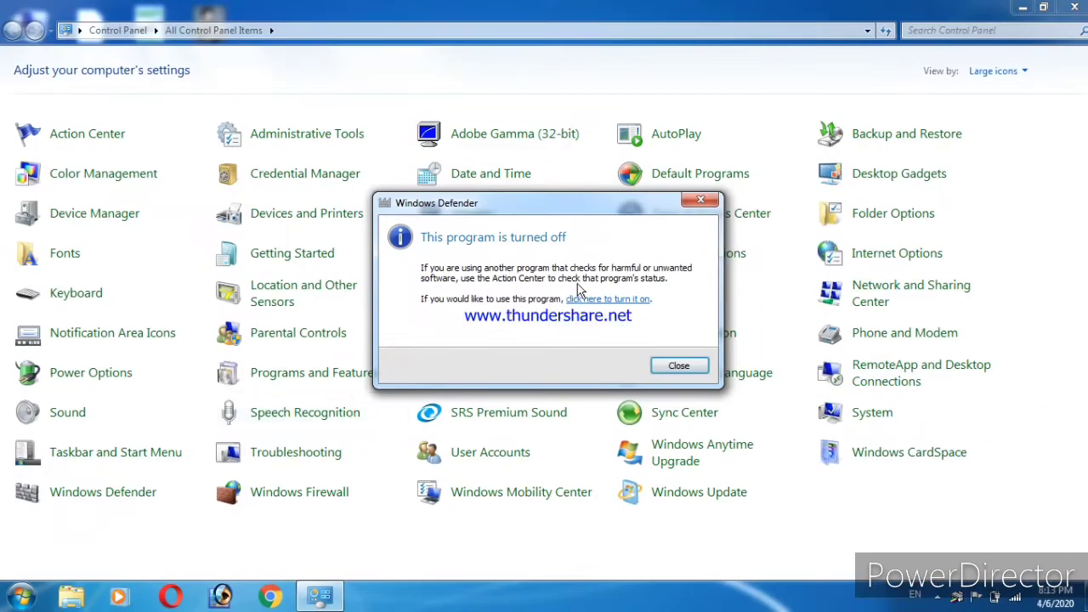
left_click(701, 204)
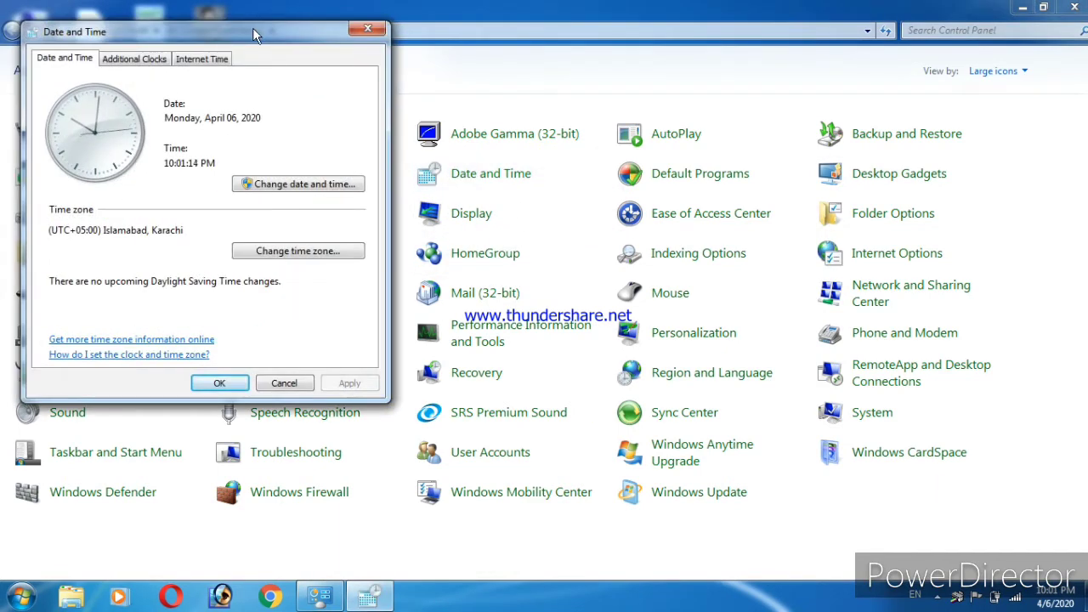
Centre the Date and Time dialog and bring up the April 2020 calendar and clock.
left_click_drag(252, 30, 545, 75)
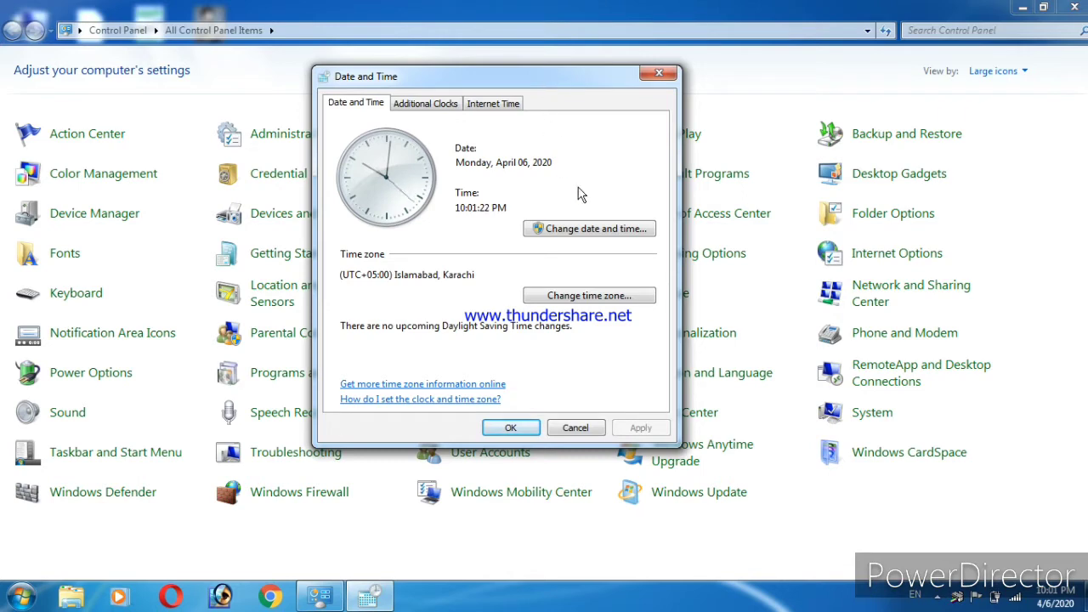
left_click(585, 232)
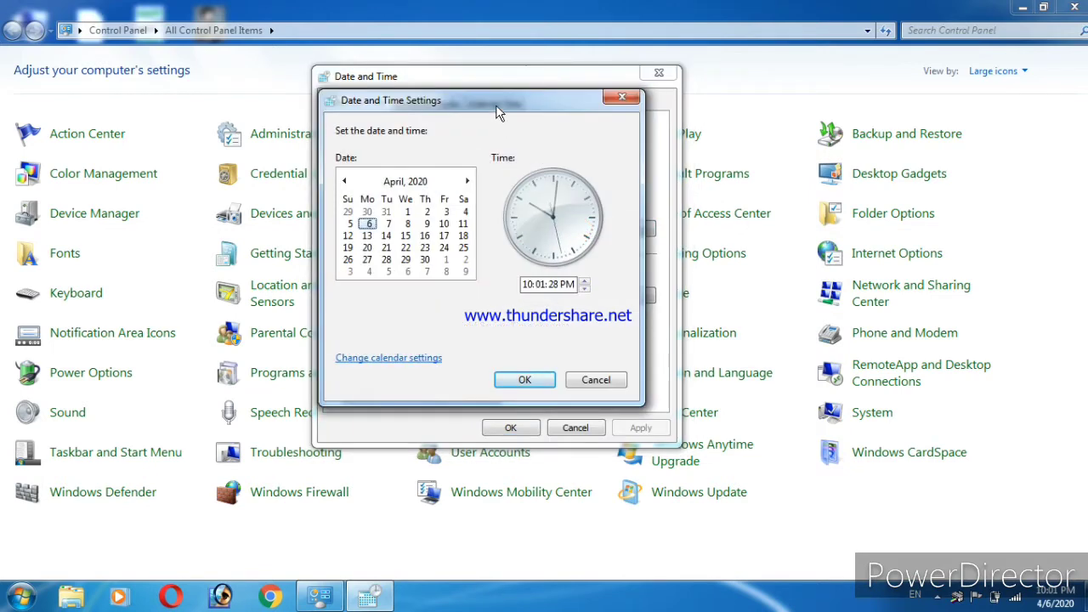
left_click_drag(497, 106, 530, 107)
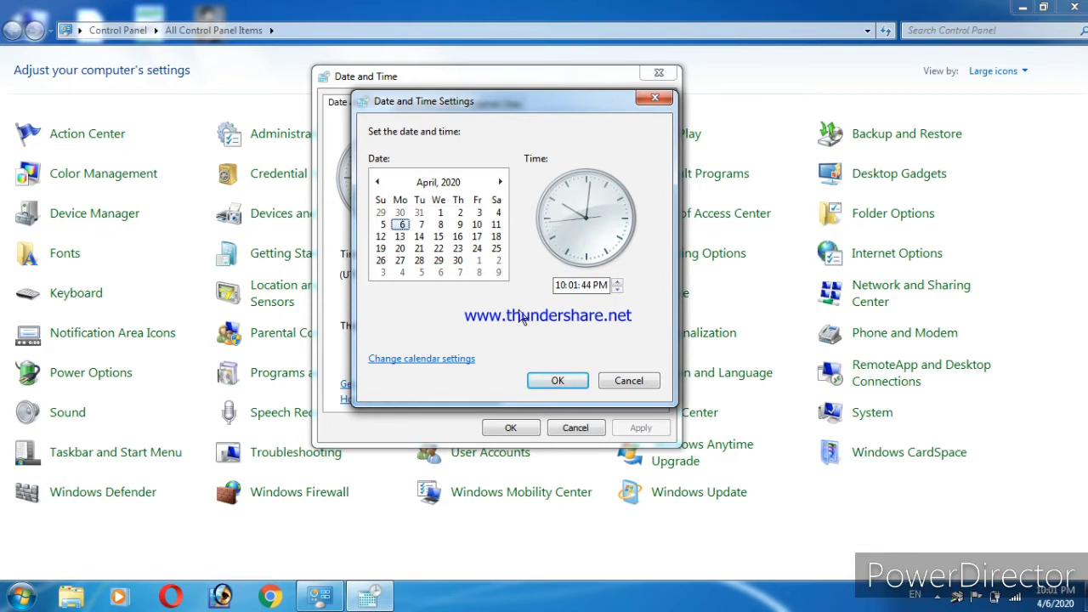
Open Customize Format and look through the short and long date format lists without changing them.
left_click(436, 361)
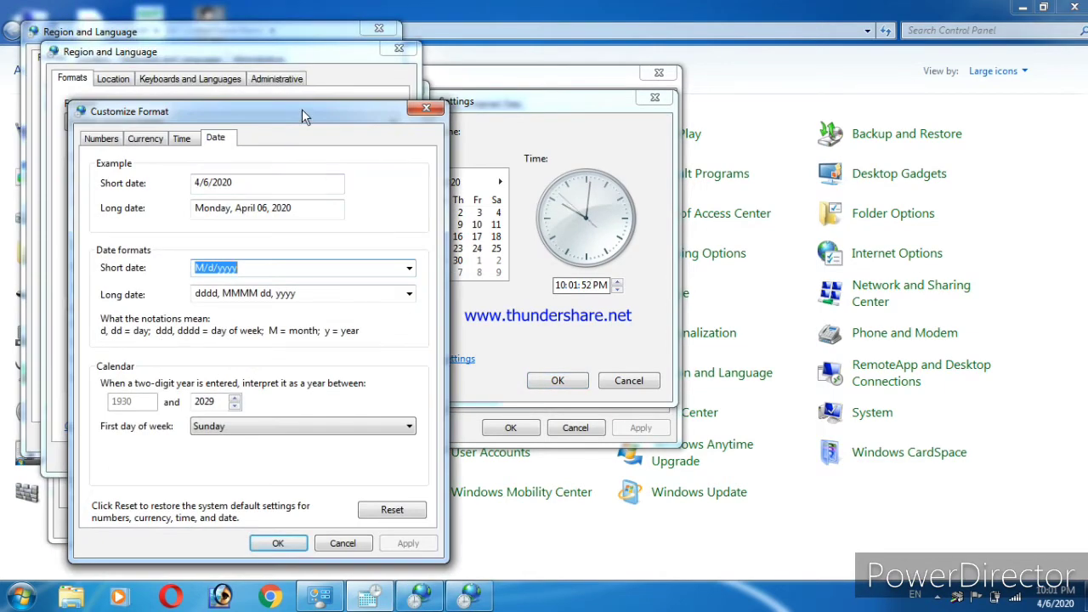
left_click_drag(332, 92, 585, 68)
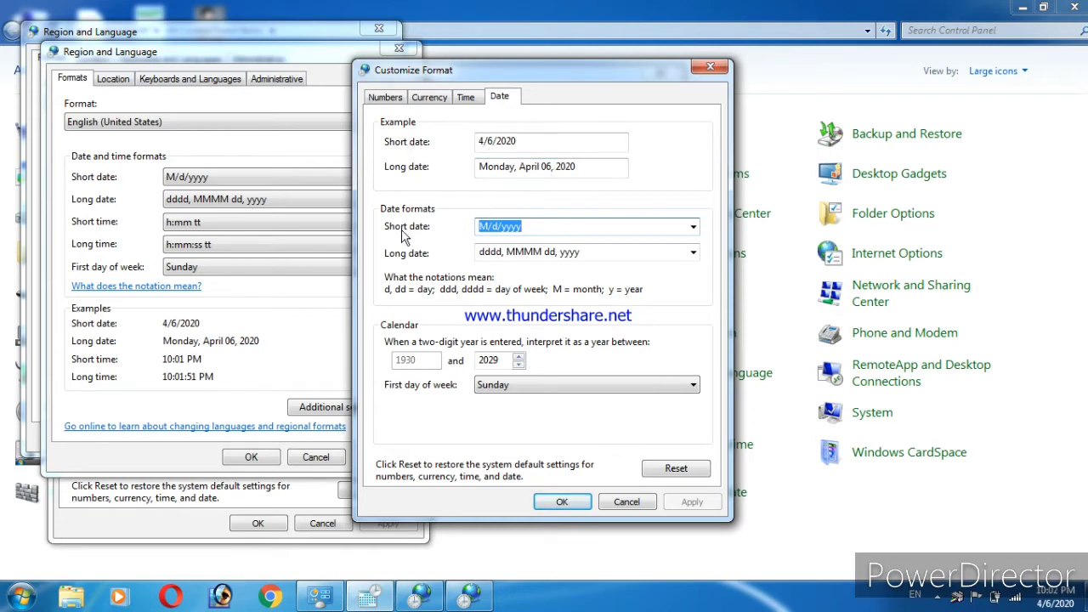
left_click(690, 228)
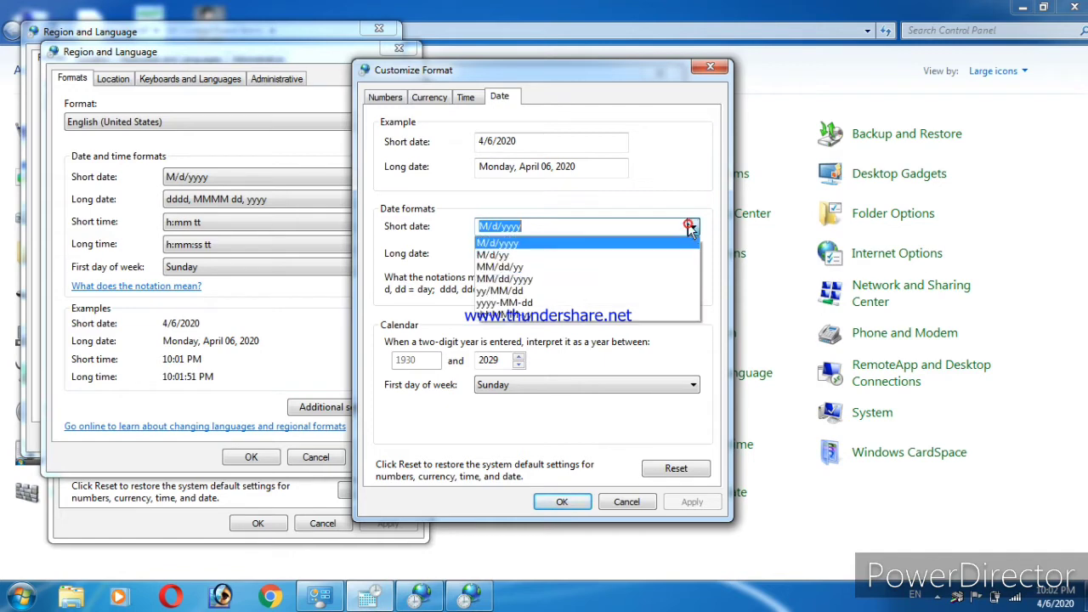
left_click(632, 210)
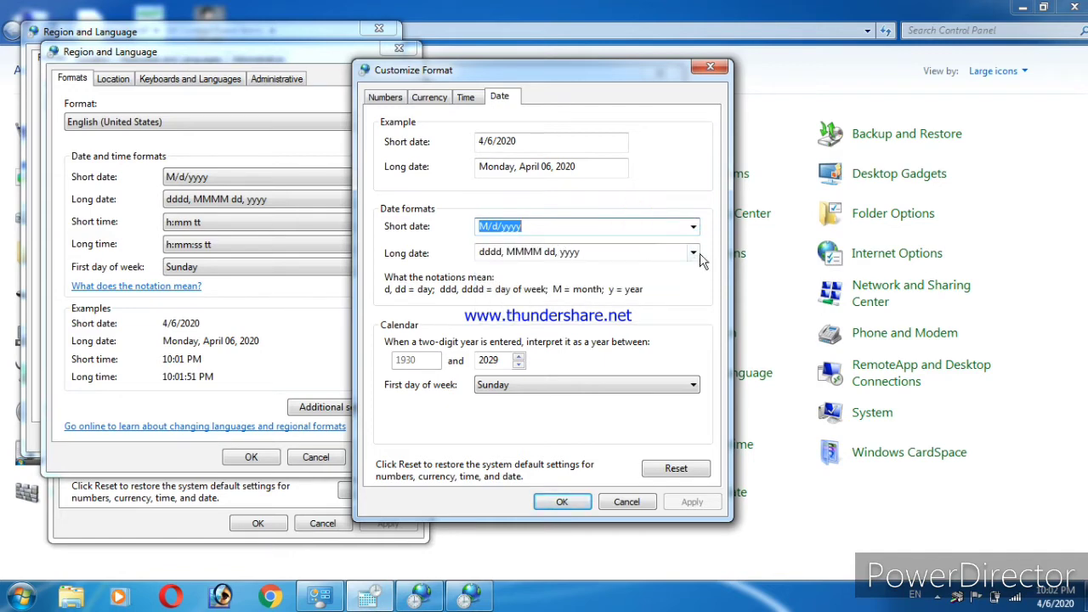
left_click(693, 253)
left_click(694, 254)
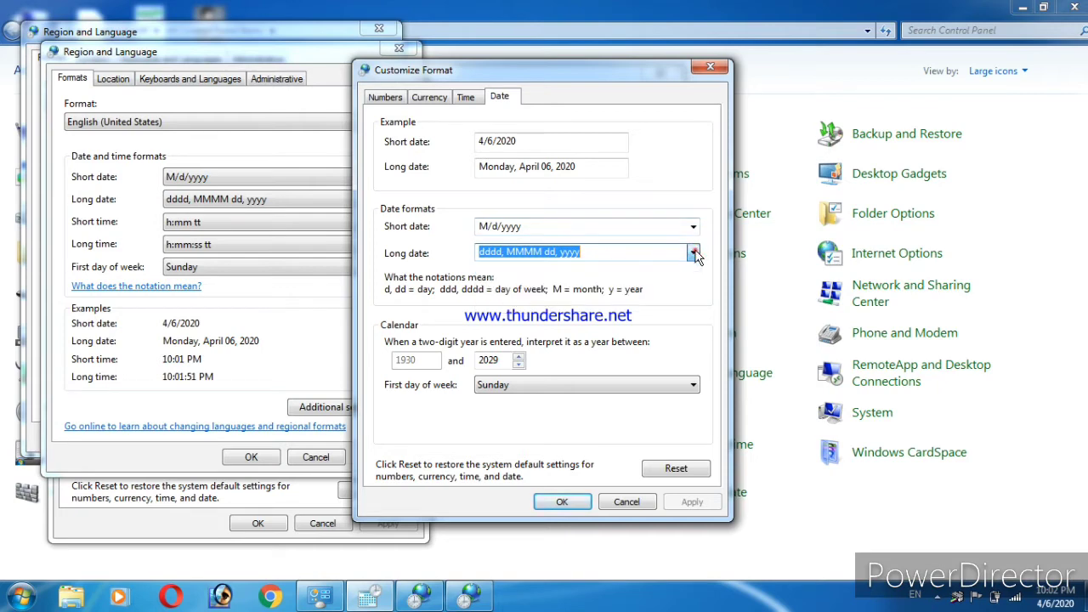
Review the Time tab's formats, including the short time format options.
left_click(467, 98)
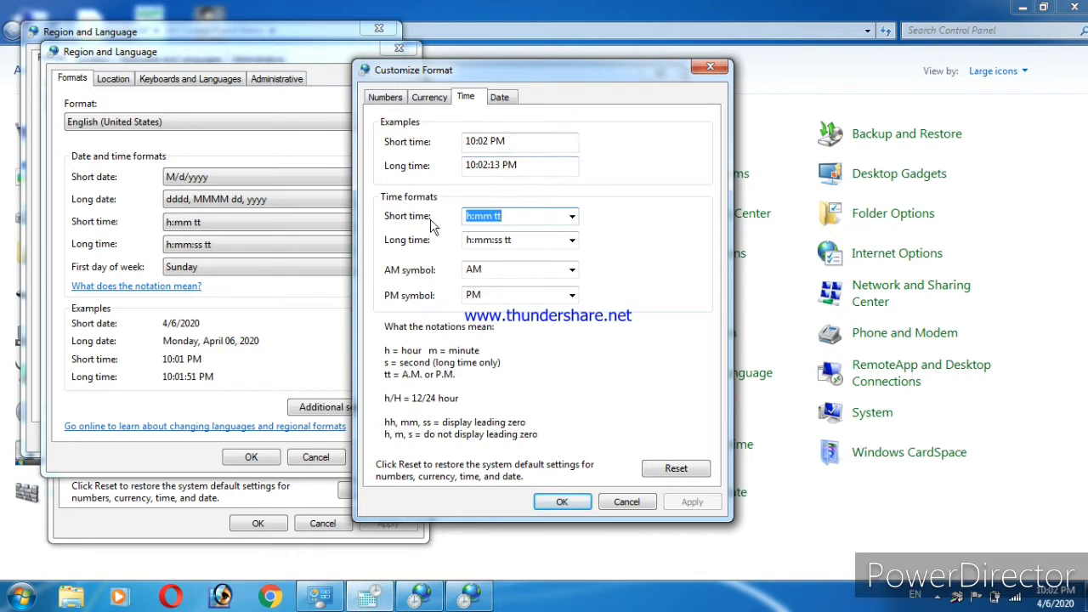
left_click(570, 217)
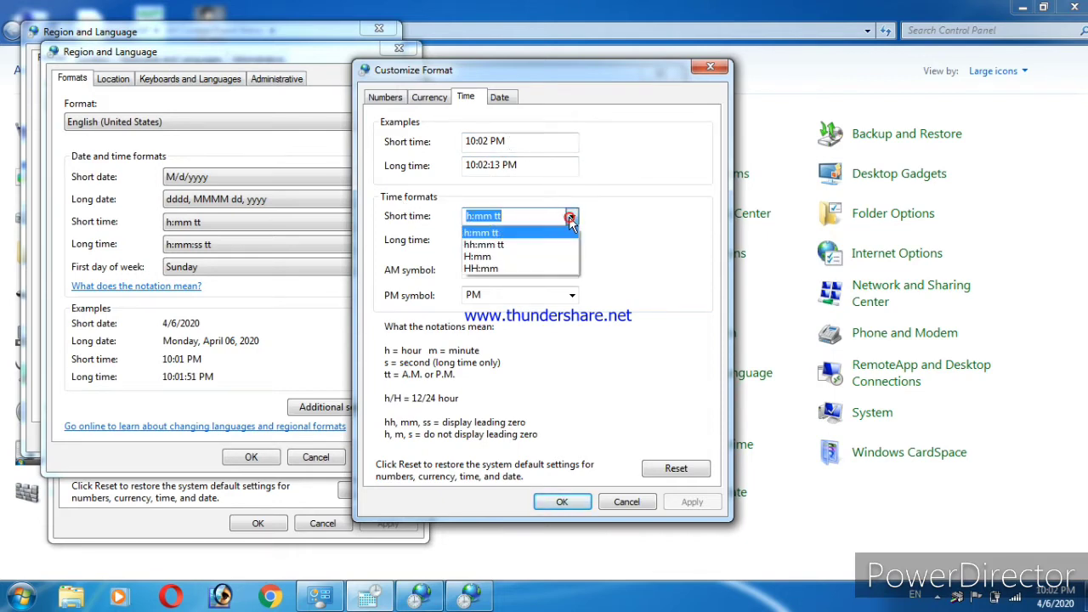
left_click(569, 218)
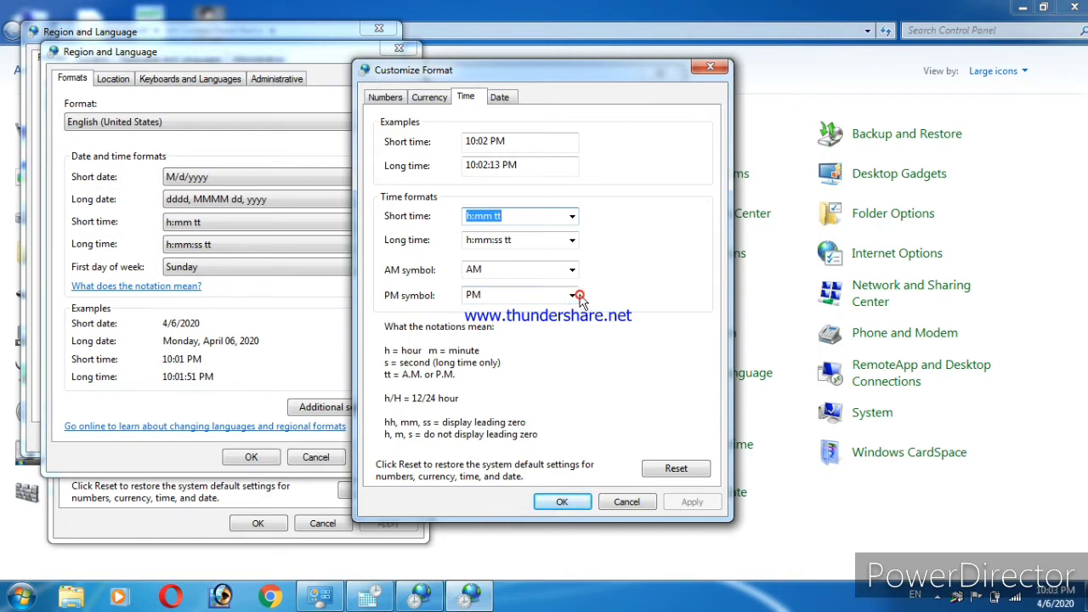
Replace the PM symbol with a custom name, apply it, and check the taskbar clock.
double_click(547, 295)
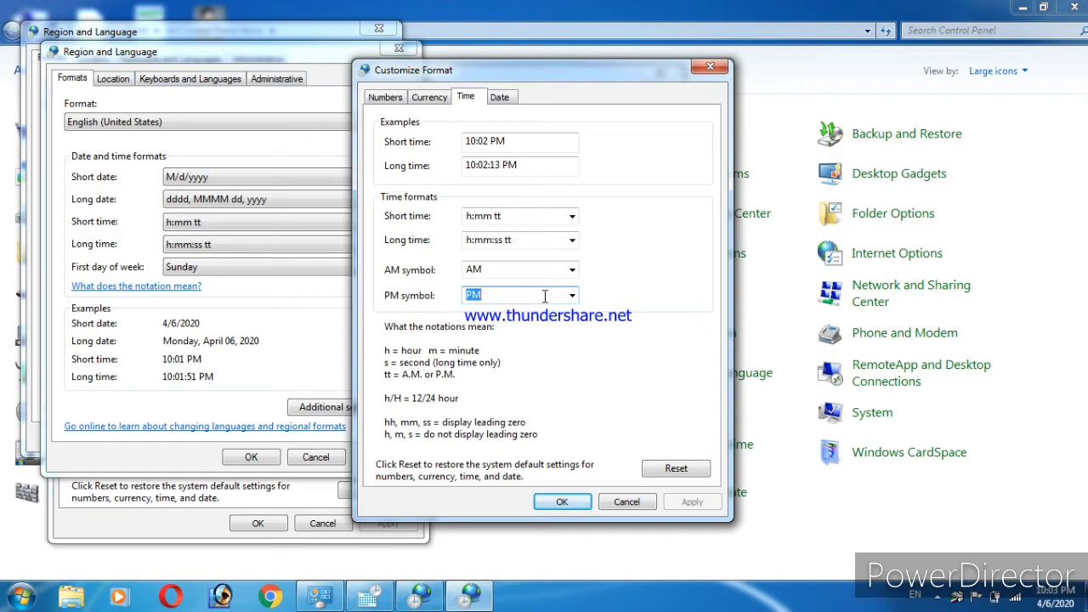
type("ayaz ali")
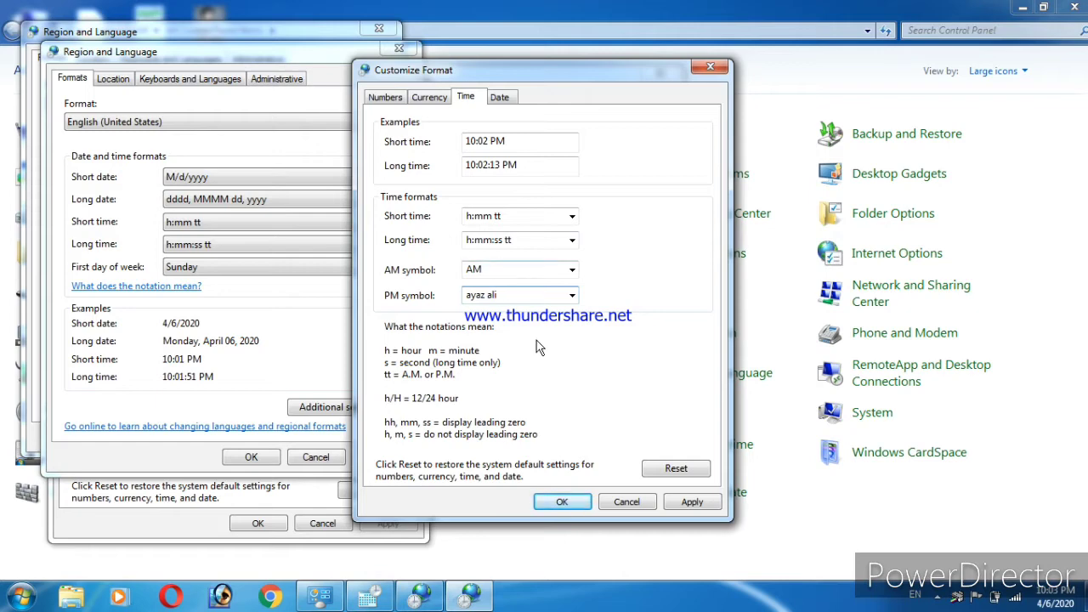
left_click(692, 502)
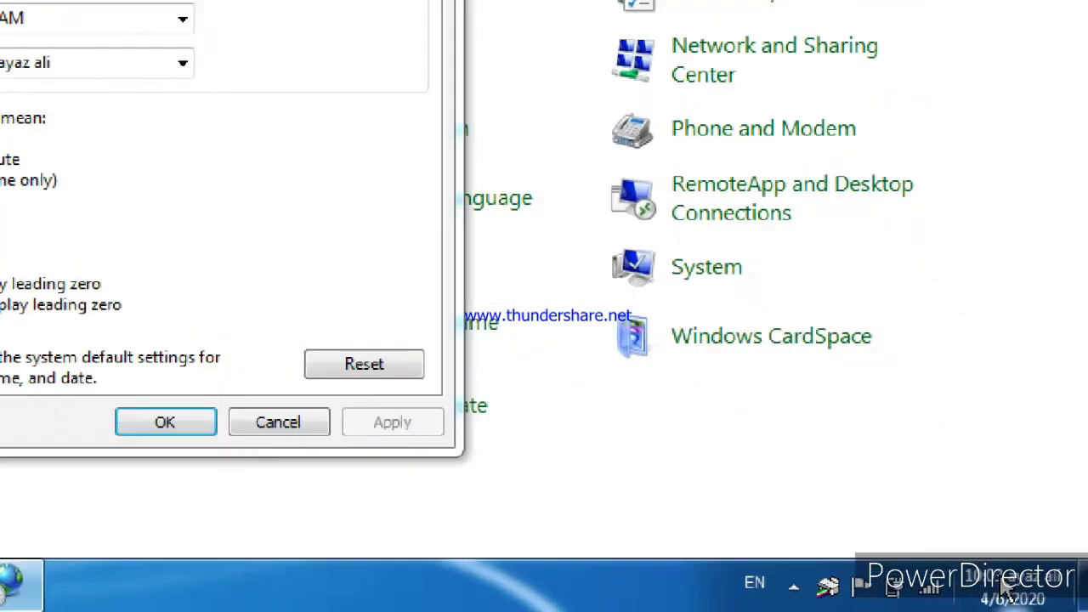
left_click(1044, 598)
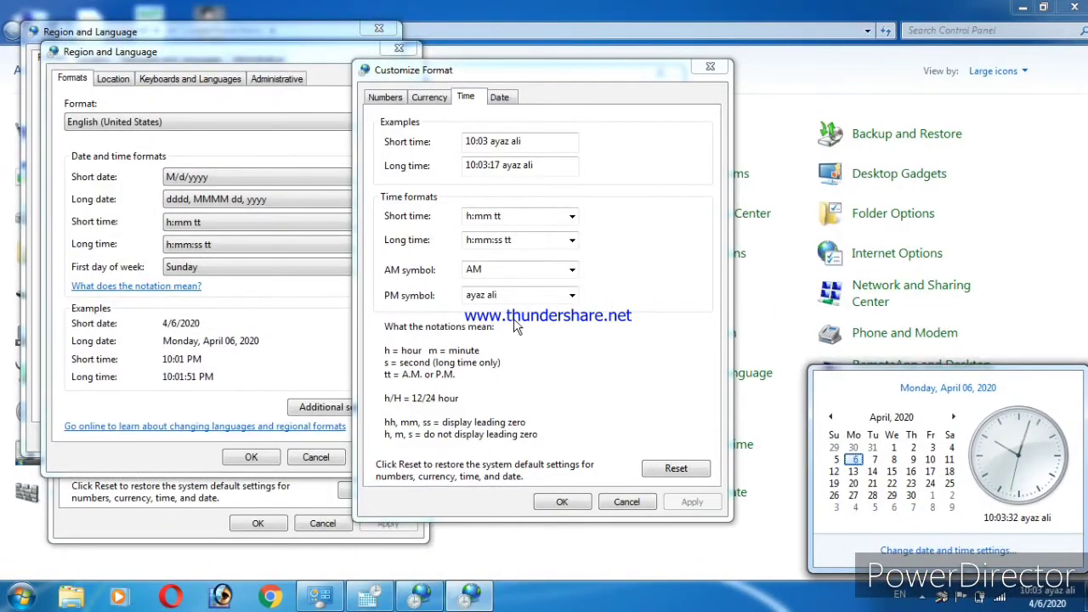
left_click(515, 325)
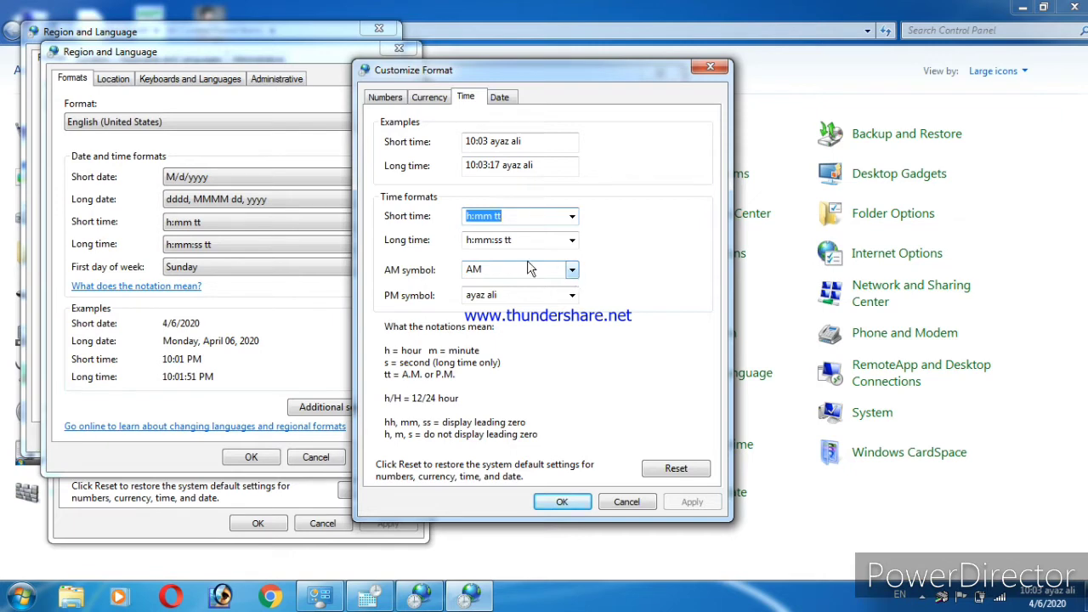
Replace the AM symbol with 'ba' and apply the change.
double_click(529, 268)
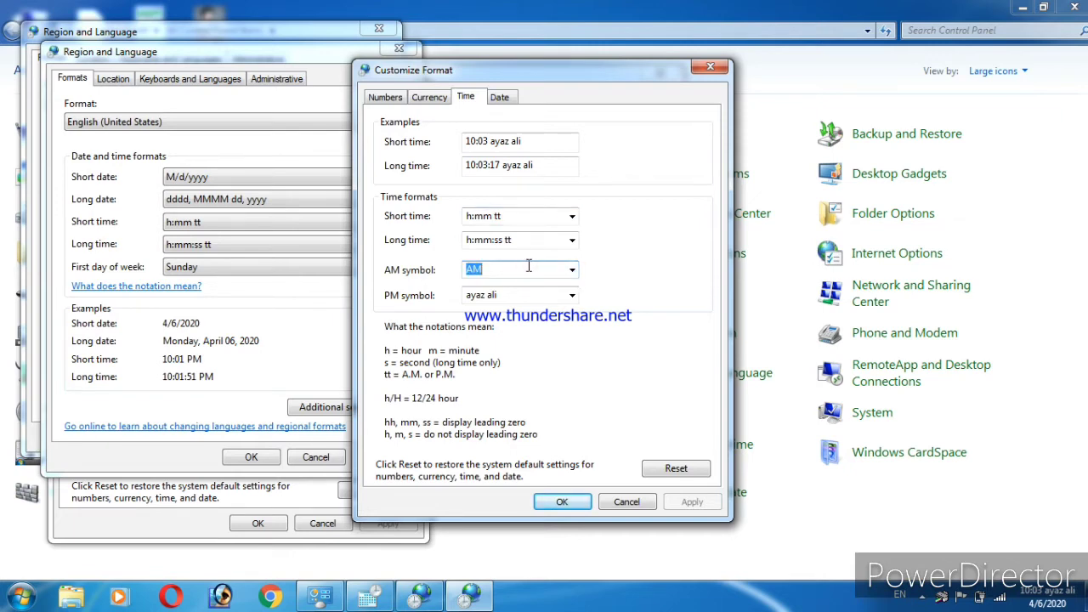
type("baloch")
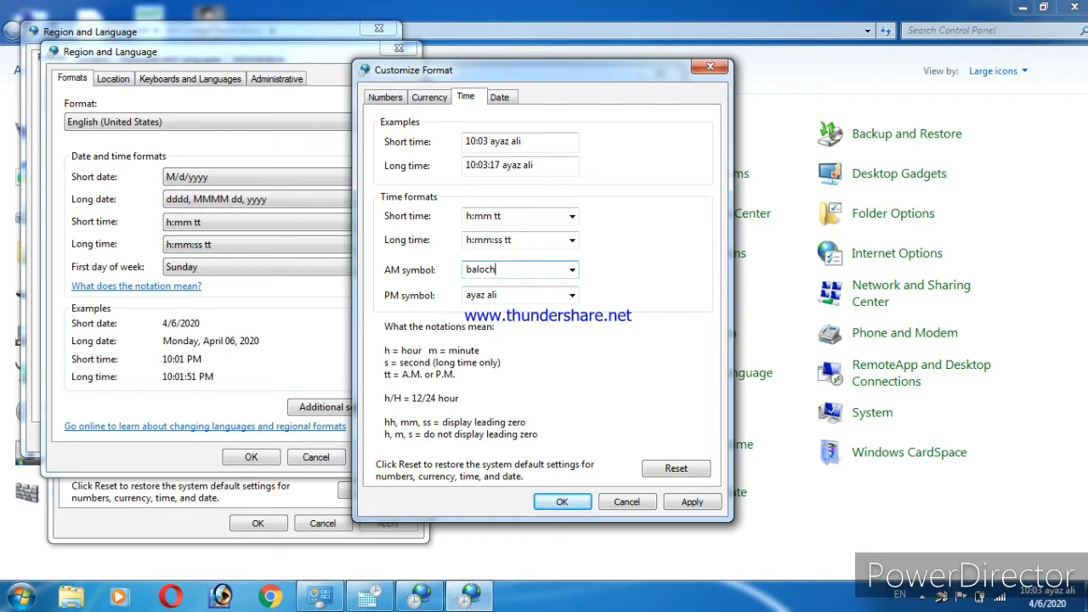
left_click(693, 501)
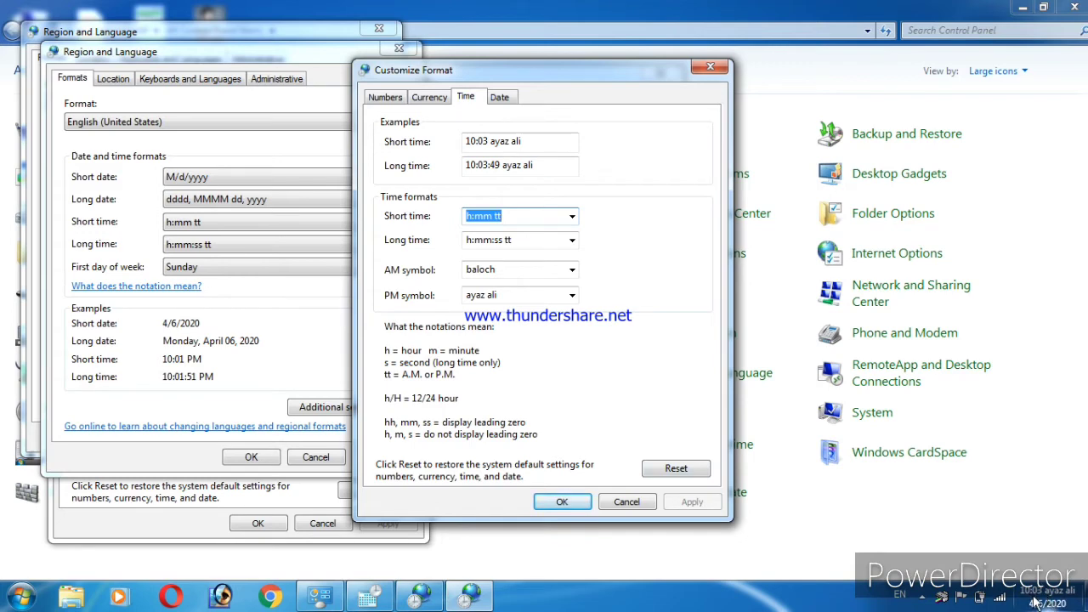
mouse_move(1036, 598)
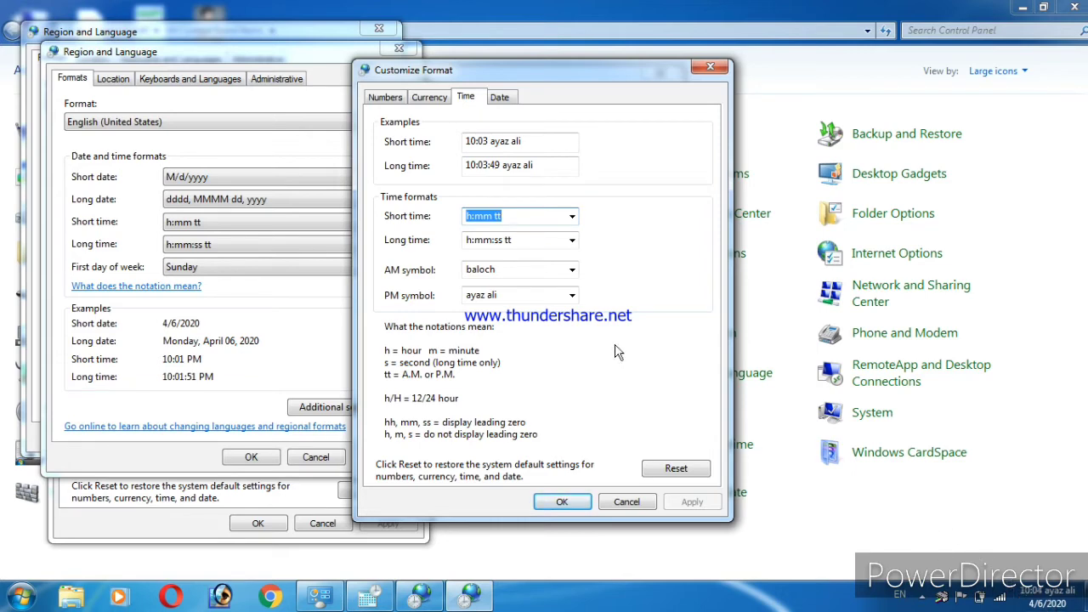
Restore the AM and PM symbols to their defaults, apply, and confirm Customize Format.
left_click(573, 271)
left_click(572, 271)
left_click(573, 270)
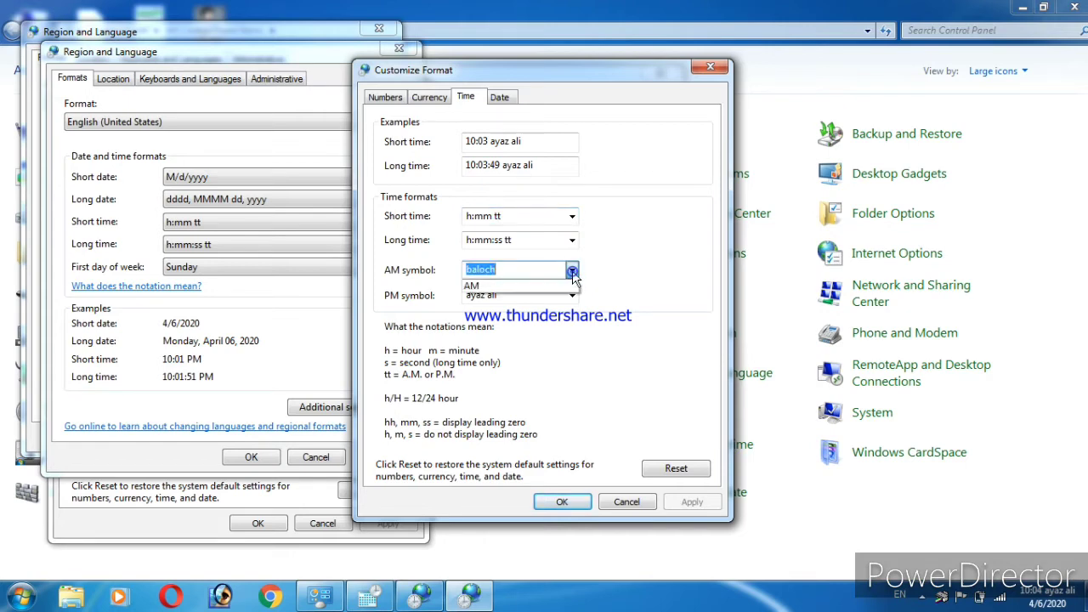
left_click(527, 286)
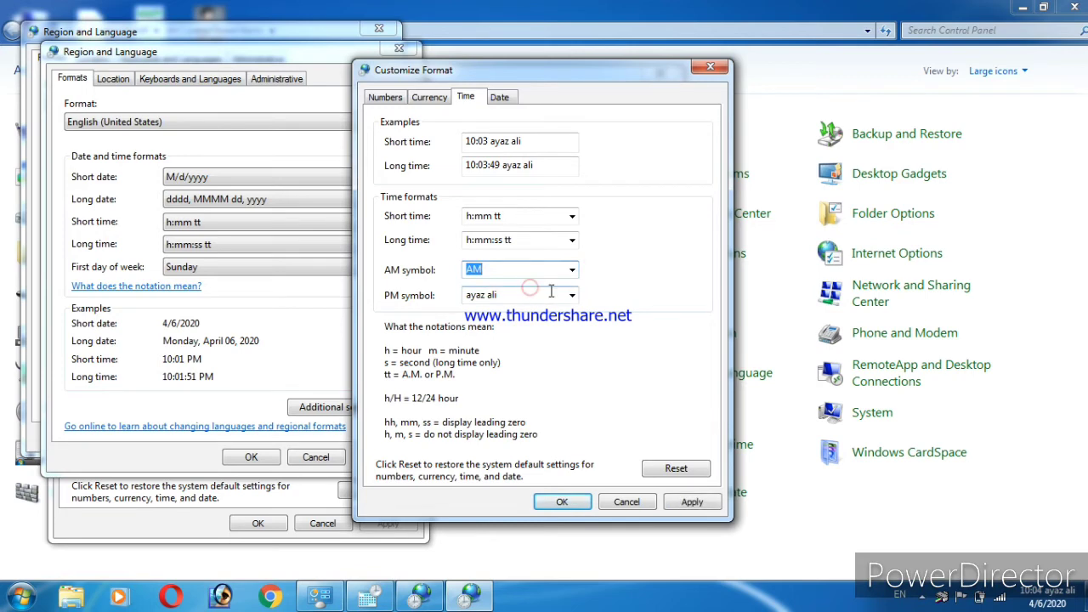
left_click(573, 298)
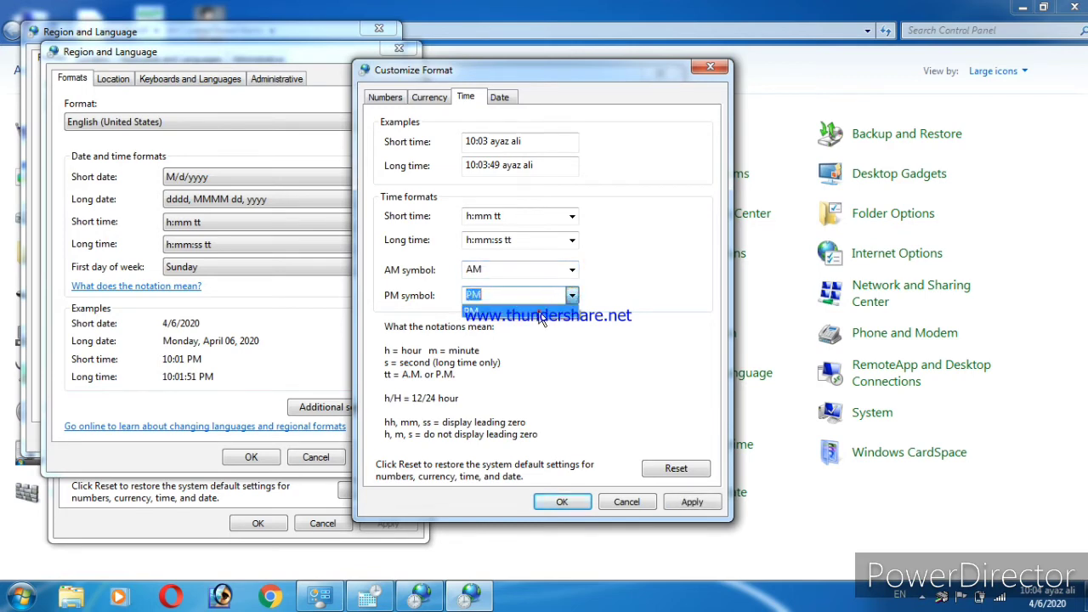
left_click(539, 312)
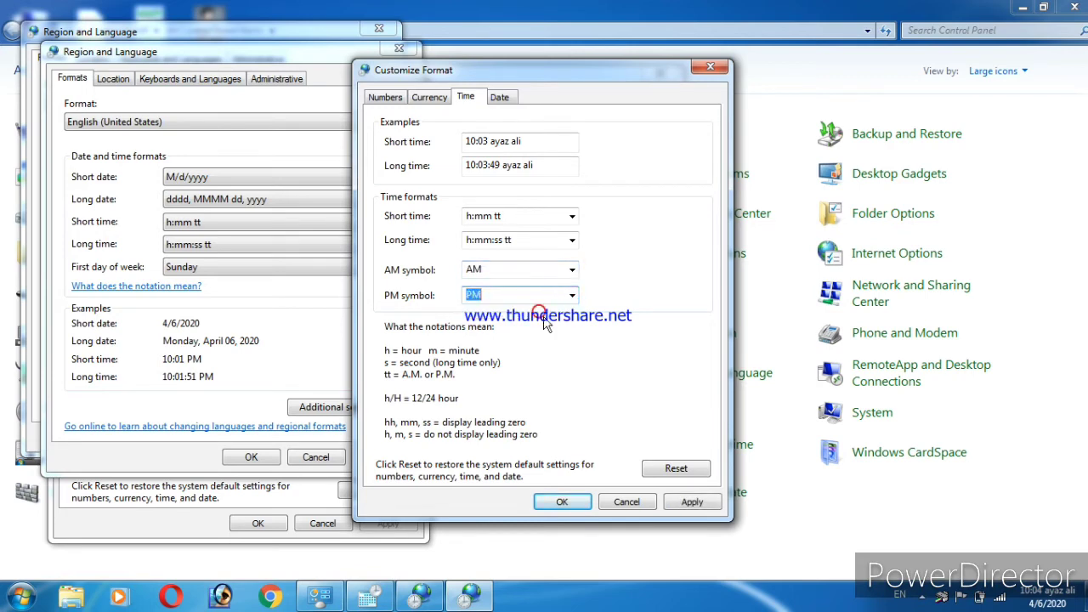
left_click(692, 502)
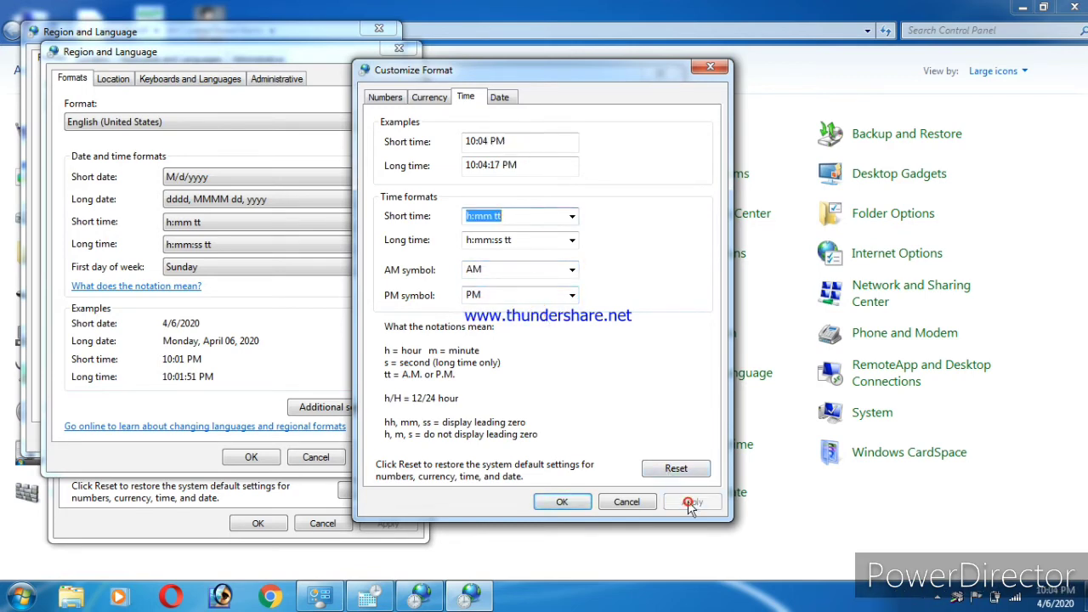
left_click(561, 503)
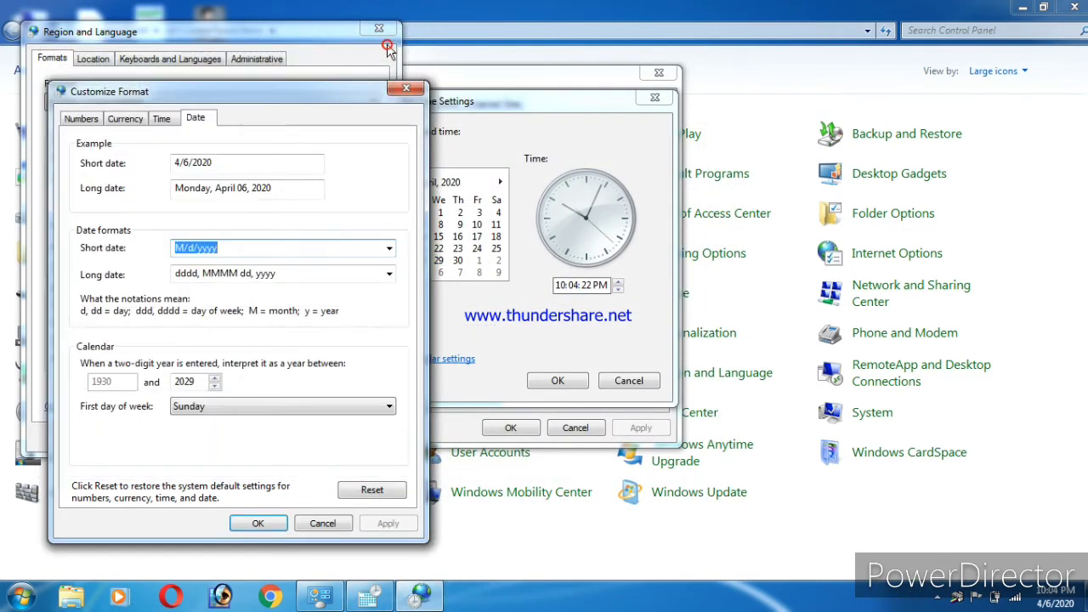
Close Customize Format and the Region and Language window.
left_click(405, 91)
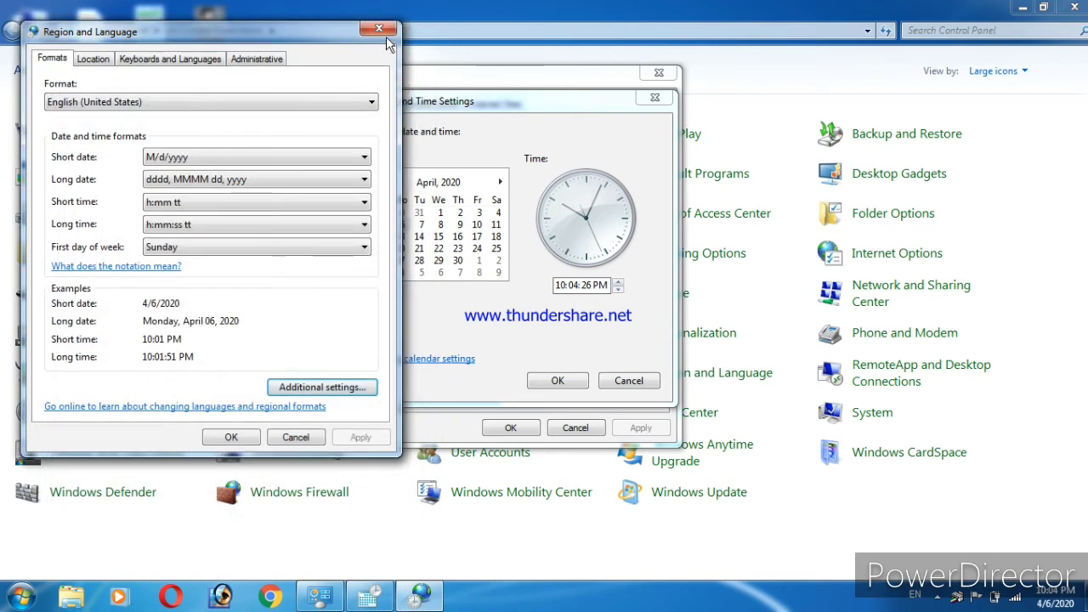
left_click(386, 29)
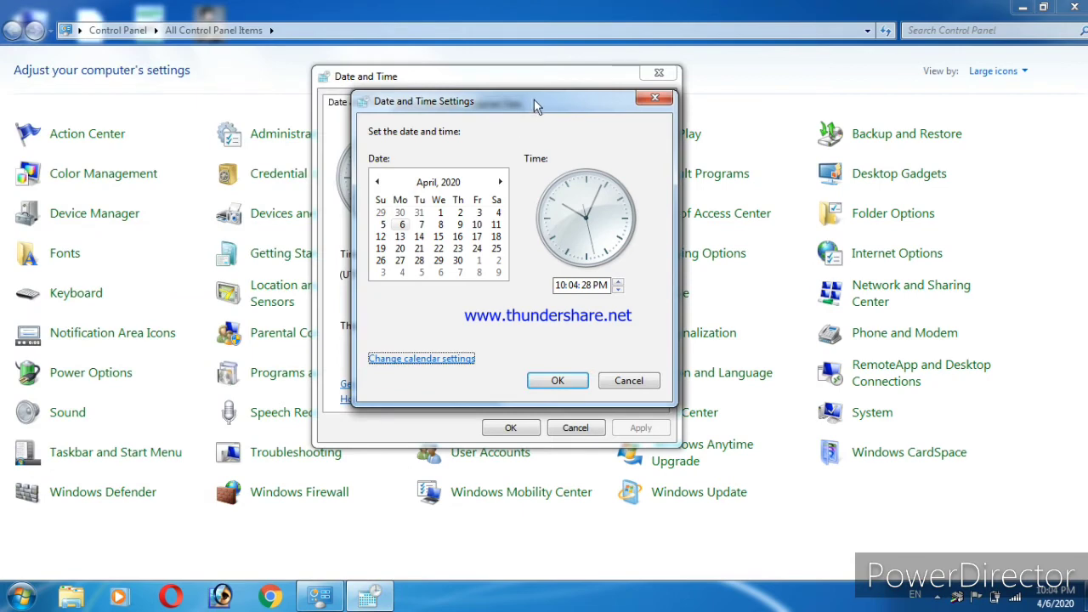
mouse_move(534, 99)
left_mouse_down()
mouse_move(560, 101)
mouse_move(540, 102)
left_mouse_up()
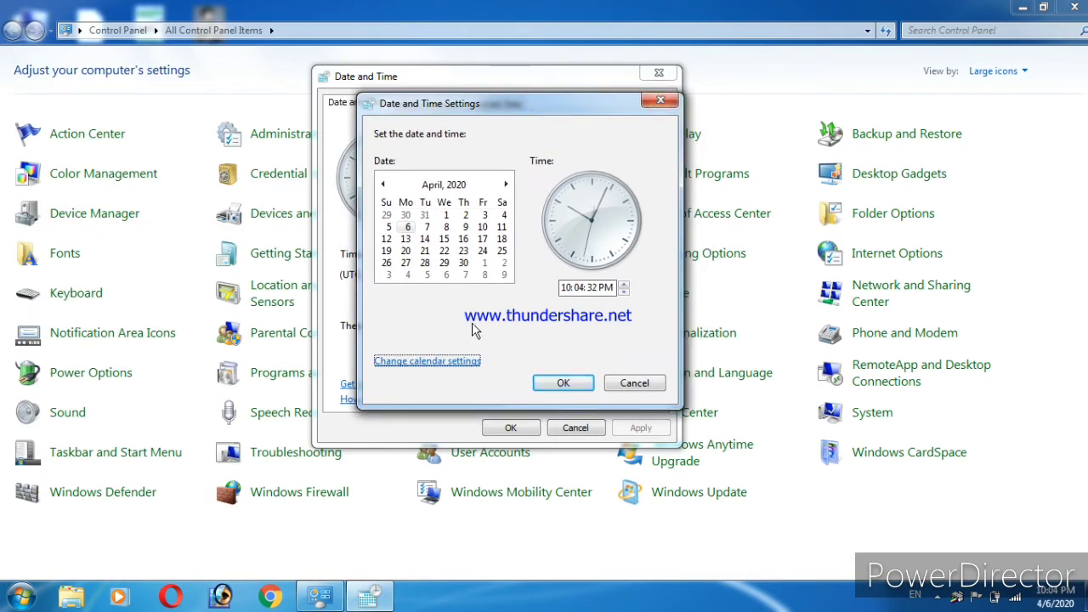
Reopen the regional format settings, check the Time tab, then close both windows again.
left_click(436, 367)
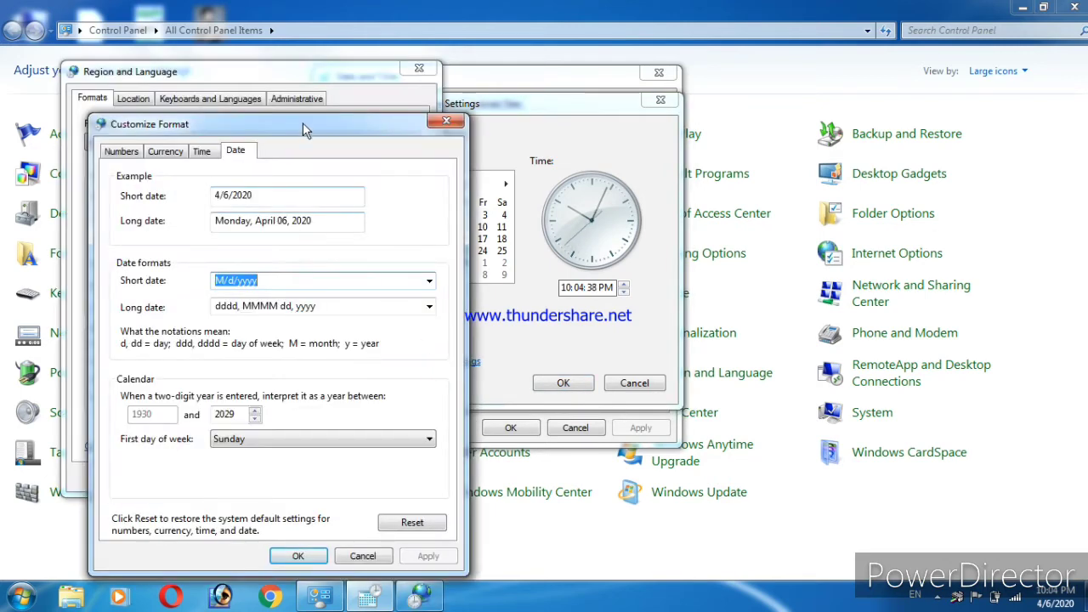
left_click_drag(303, 119, 473, 112)
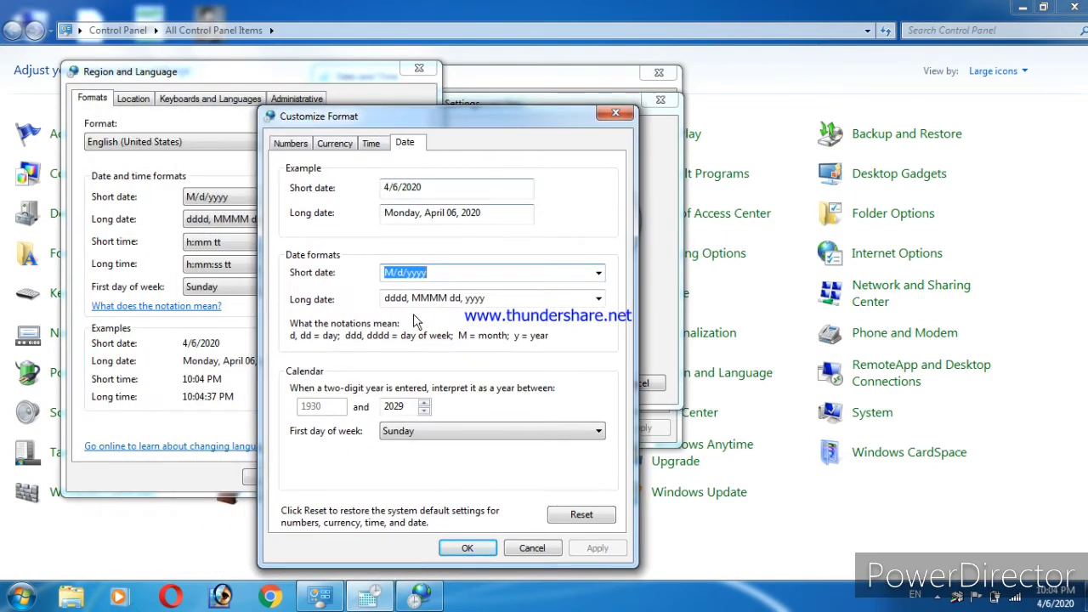
left_click(372, 145)
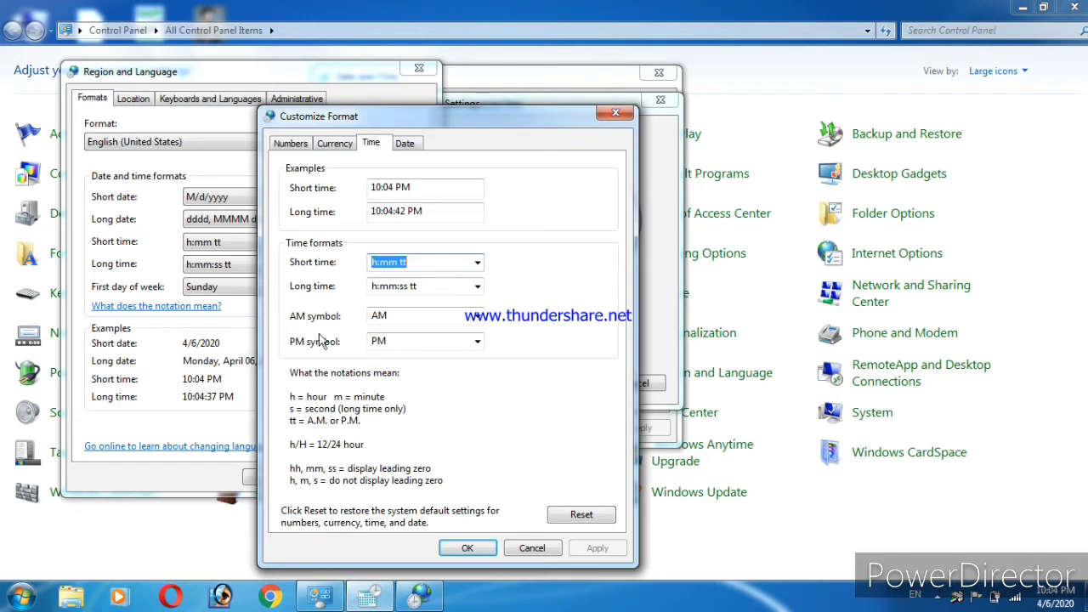
left_click(615, 113)
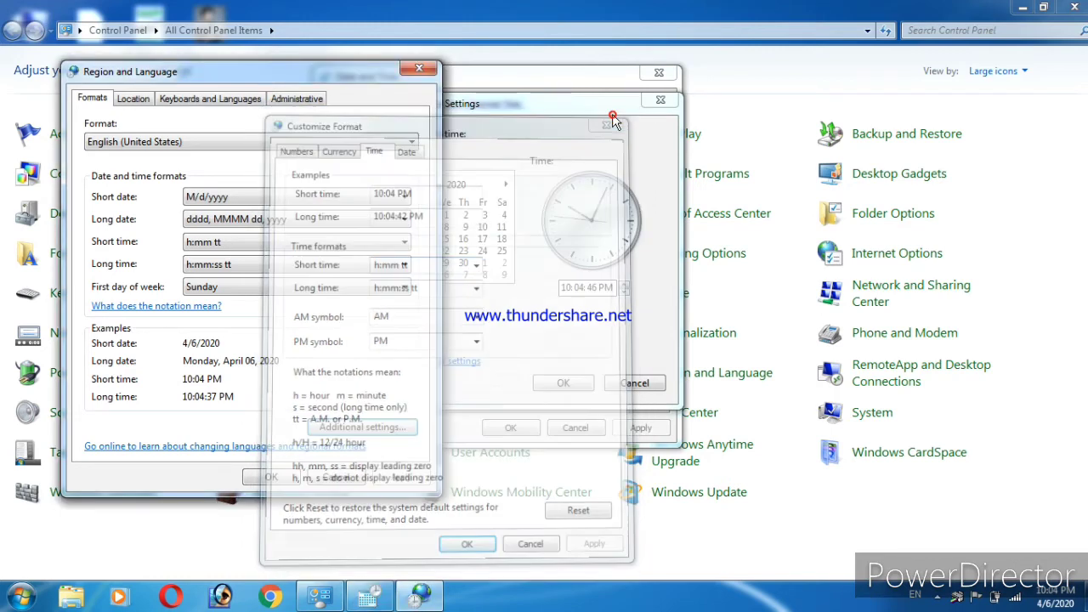
left_click(415, 70)
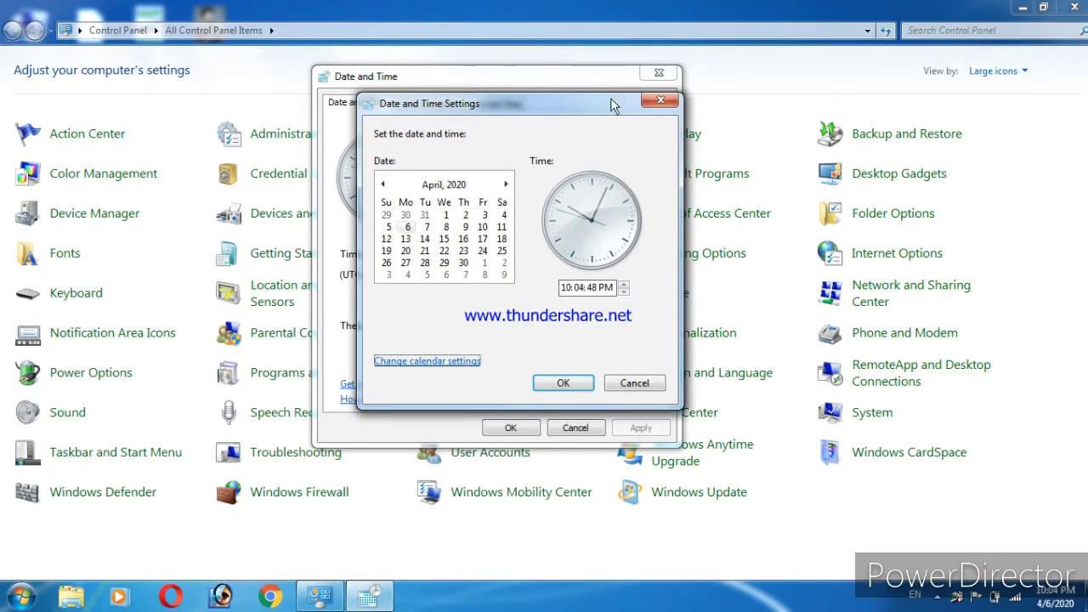
Close the date editor, review the Additional Clocks and Internet Time tabs, then return to Date and Time.
left_click(667, 102)
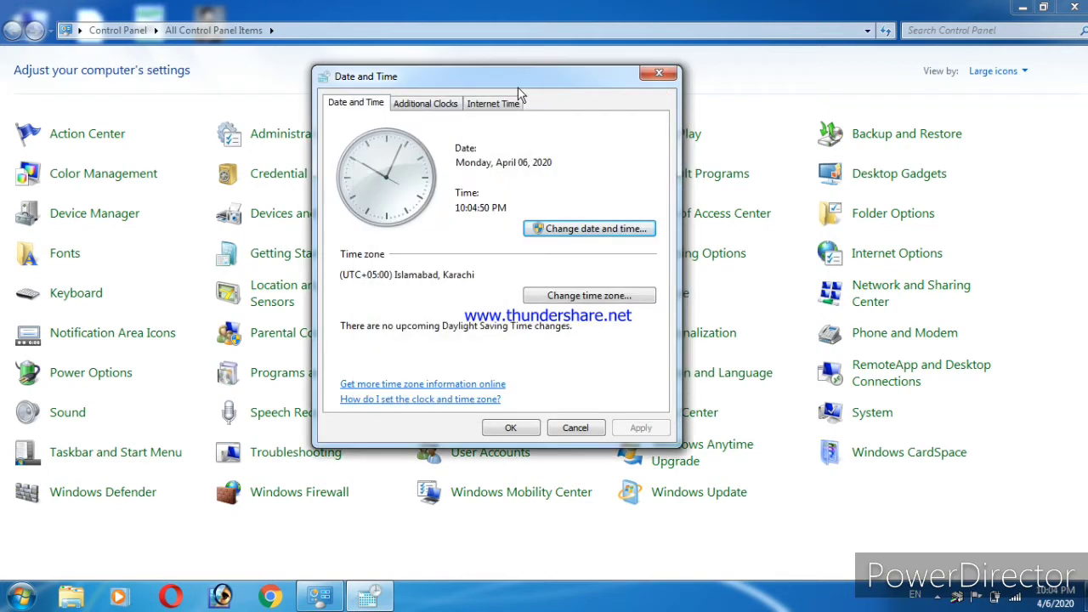
left_click(437, 113)
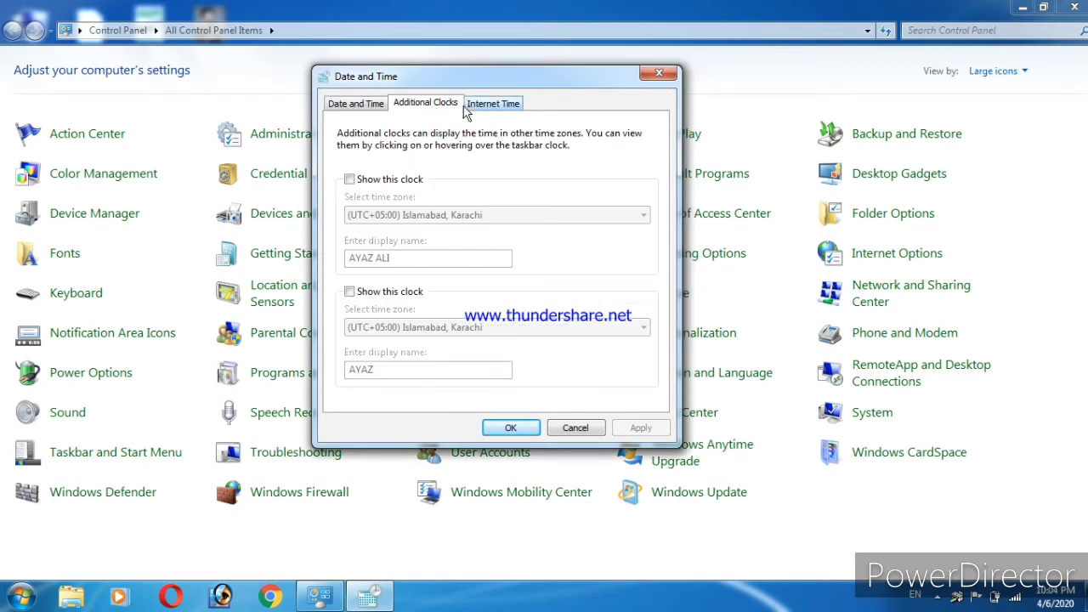
left_click(481, 111)
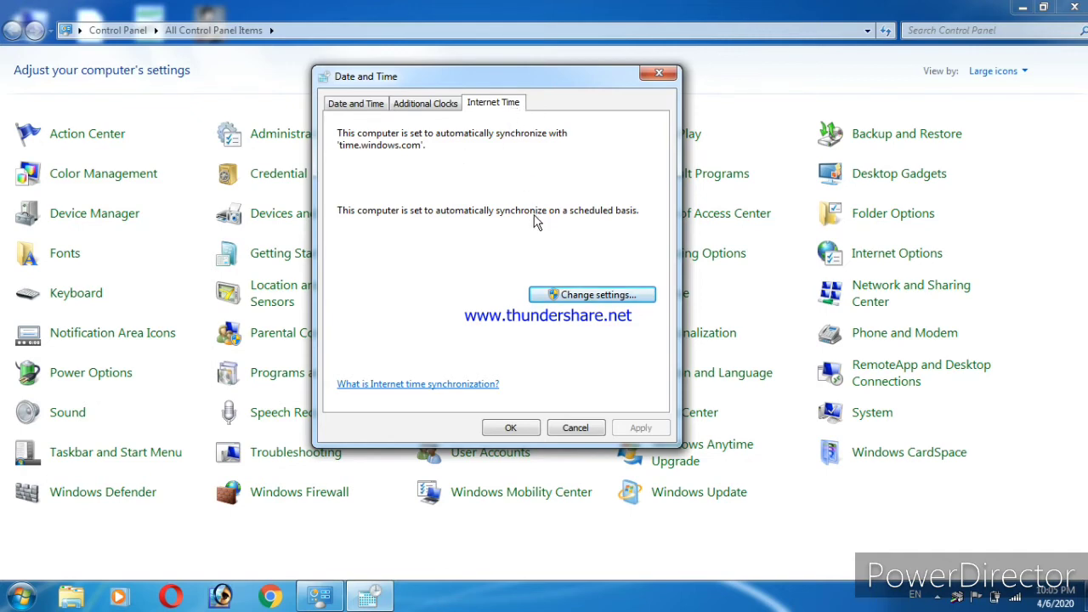
left_click(418, 109)
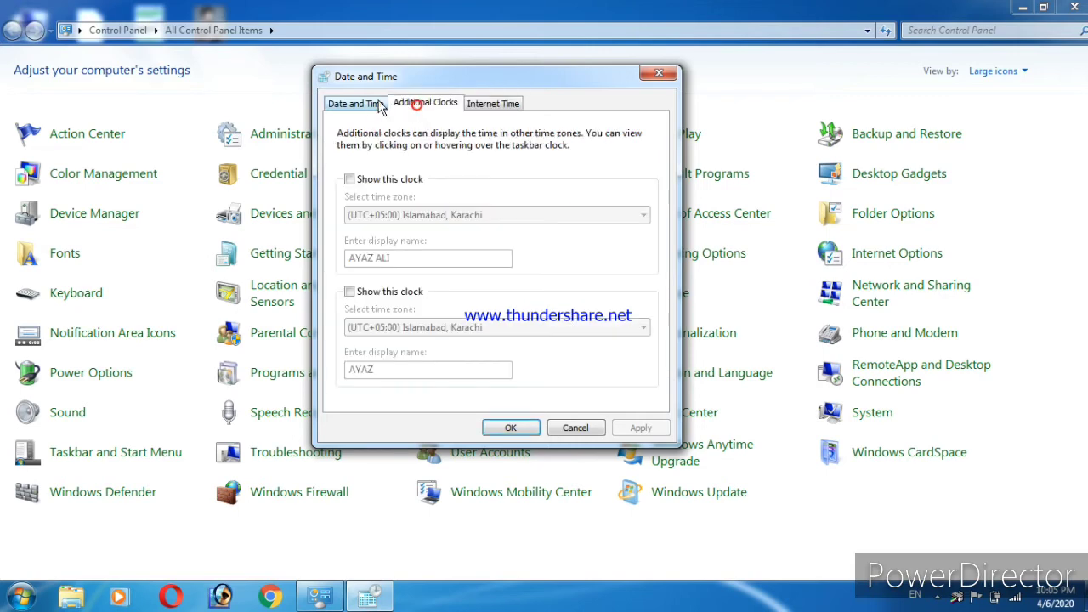
left_click(368, 104)
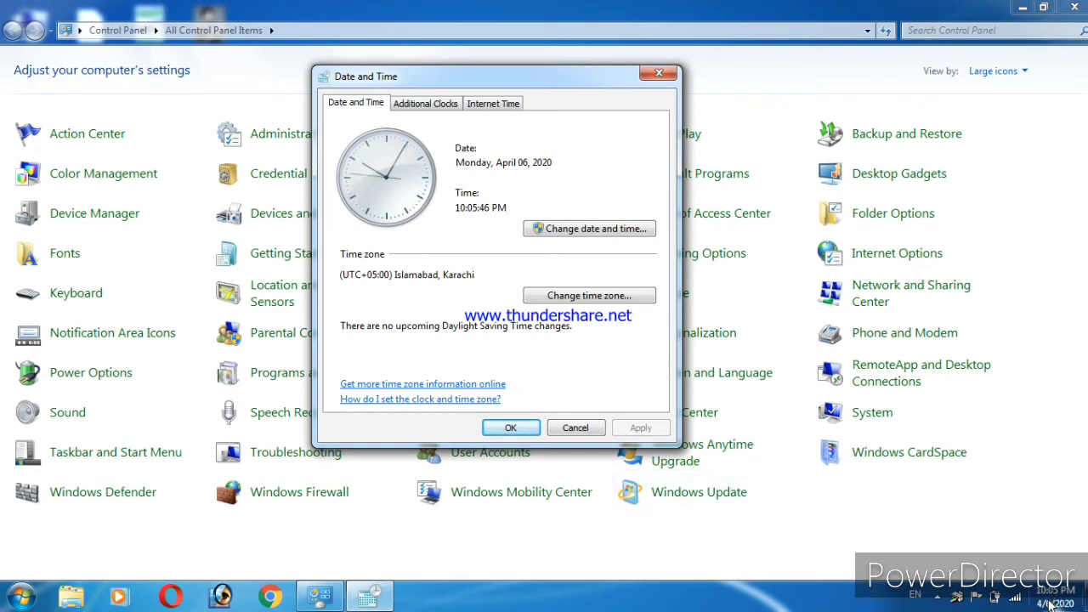
mouse_move(1054, 604)
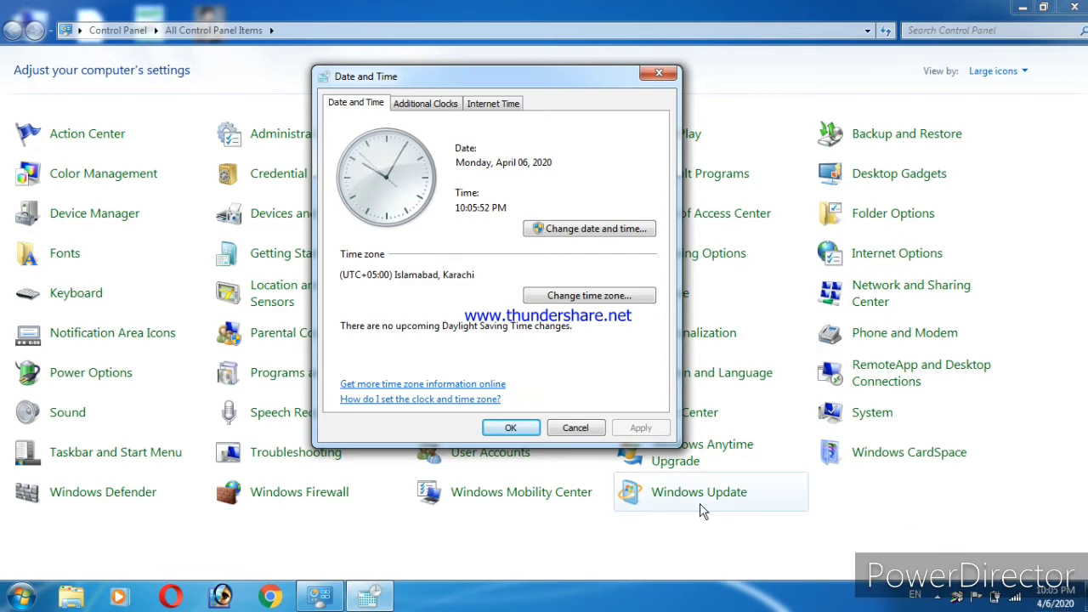
Search Google in Chrome for 'hd painting design', then close Chrome.
left_click(272, 598)
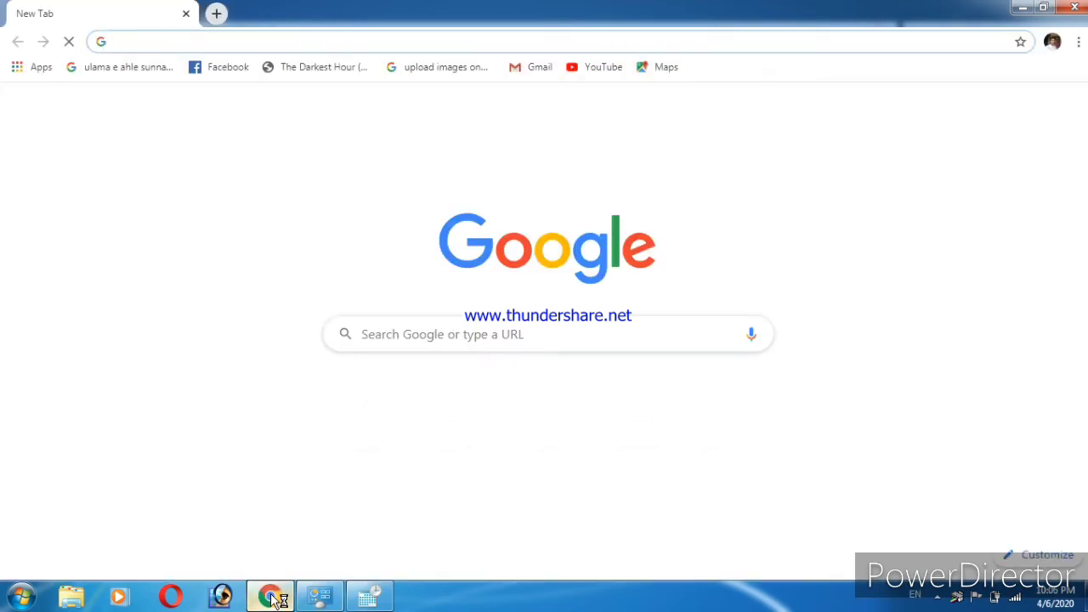
left_click(368, 430)
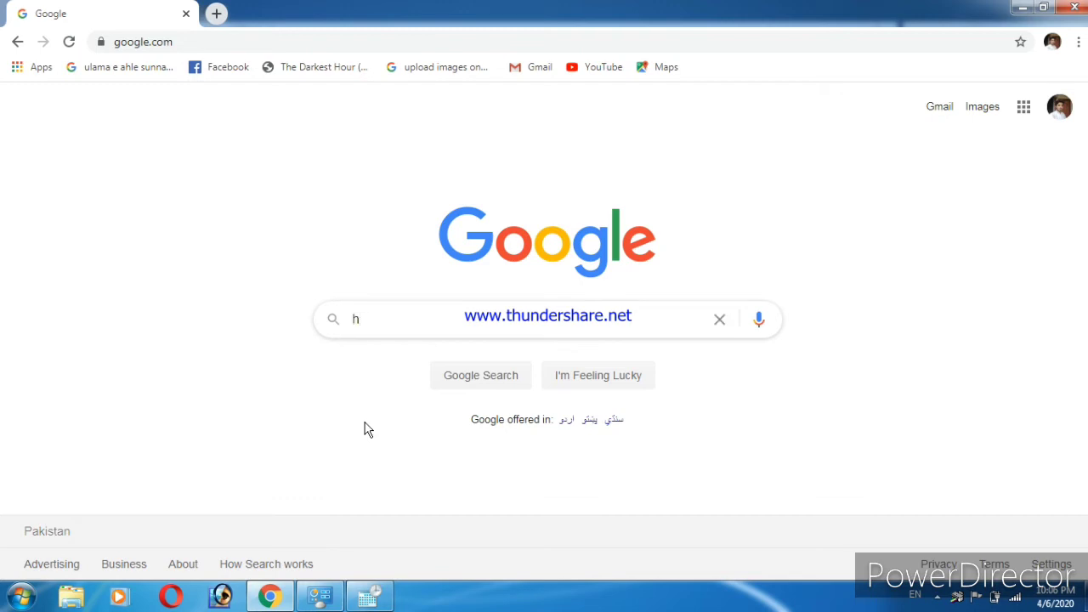
type("d")
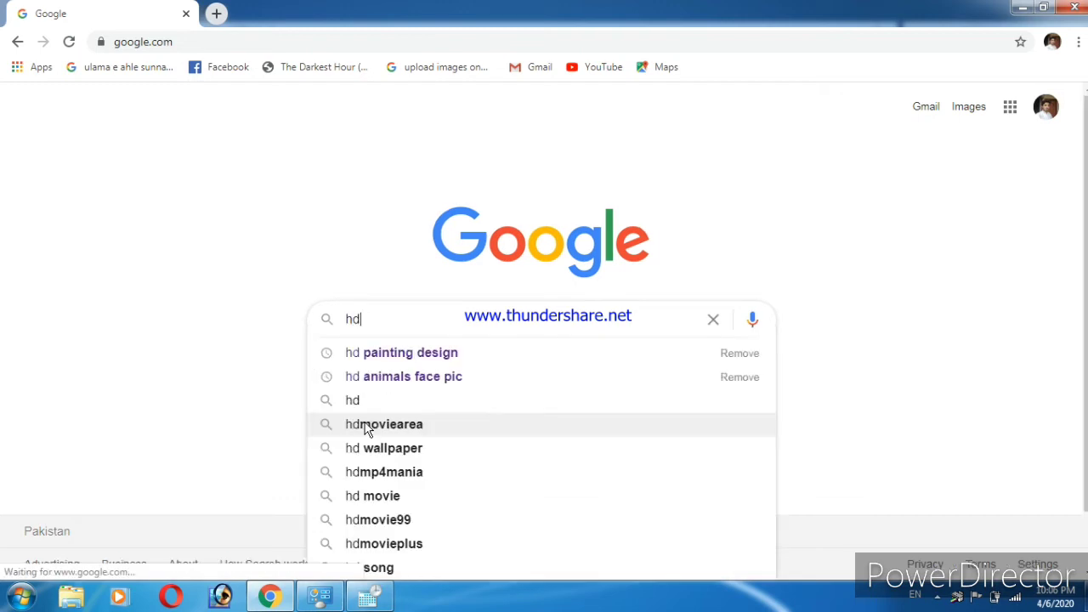
left_click(419, 354)
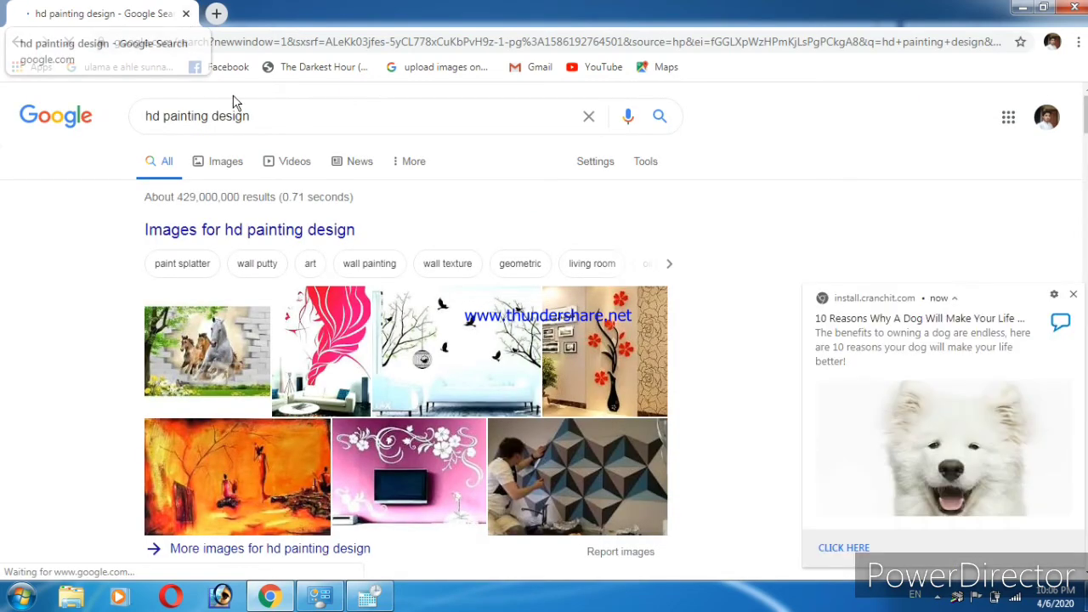
left_click(188, 15)
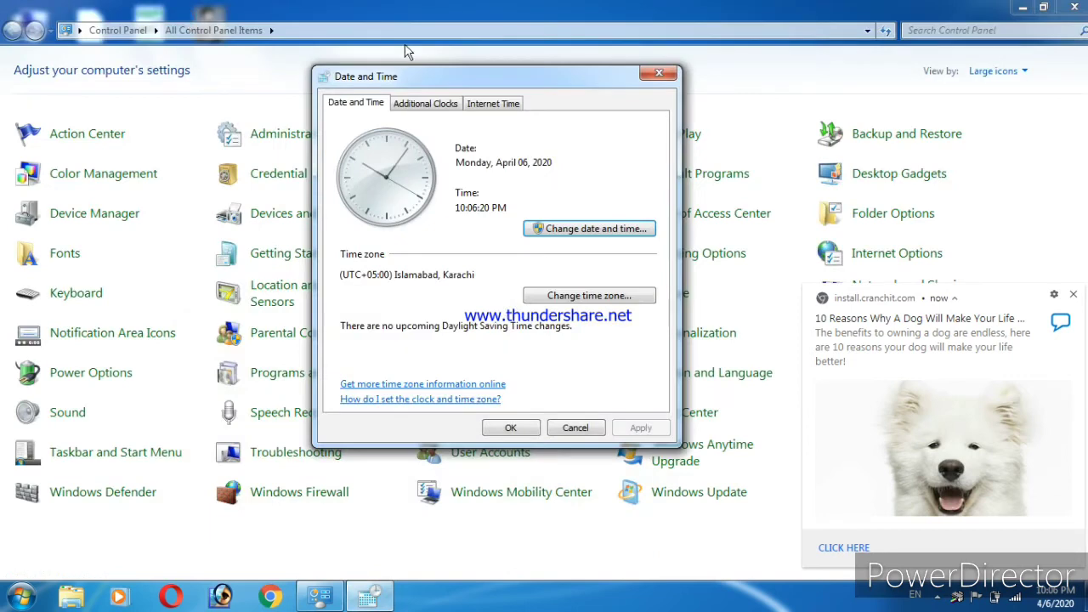
Move the system date back one month to Sunday, March 1, 2020 and confirm it.
left_click(660, 74)
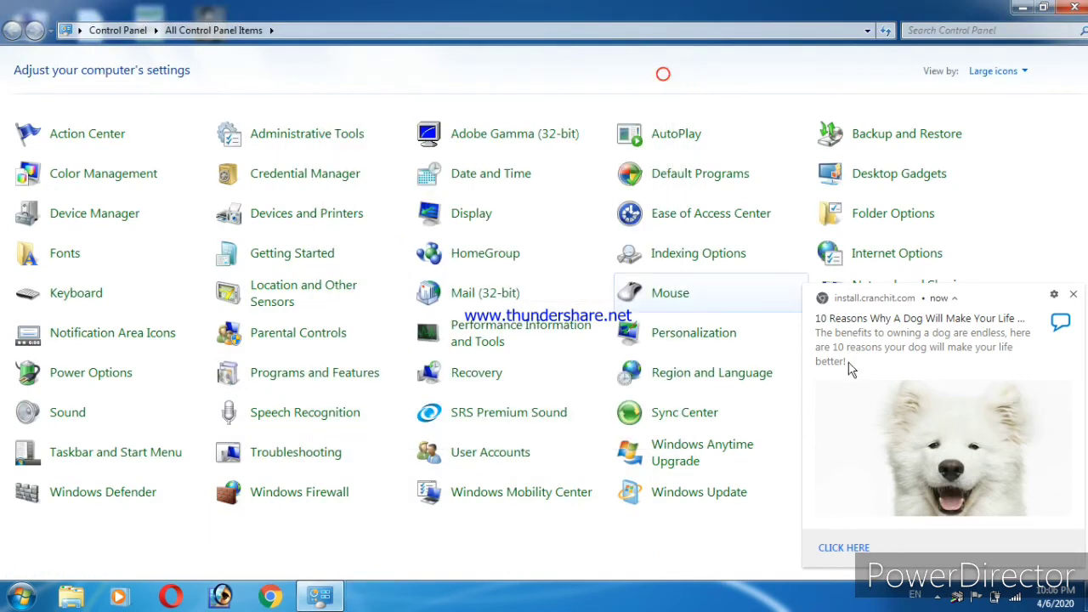
left_click(1073, 294)
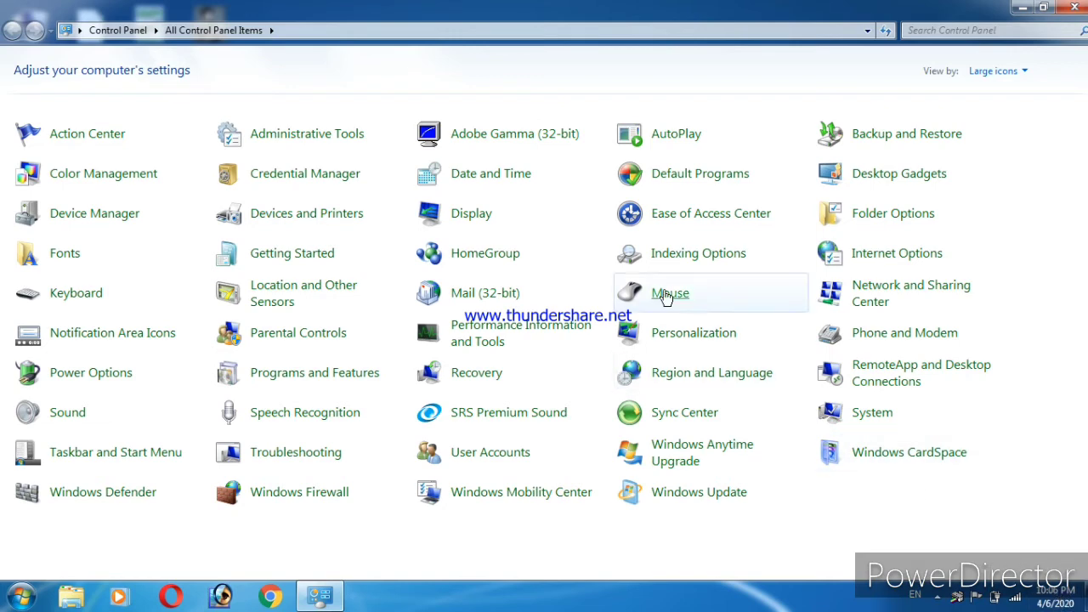
left_click(464, 175)
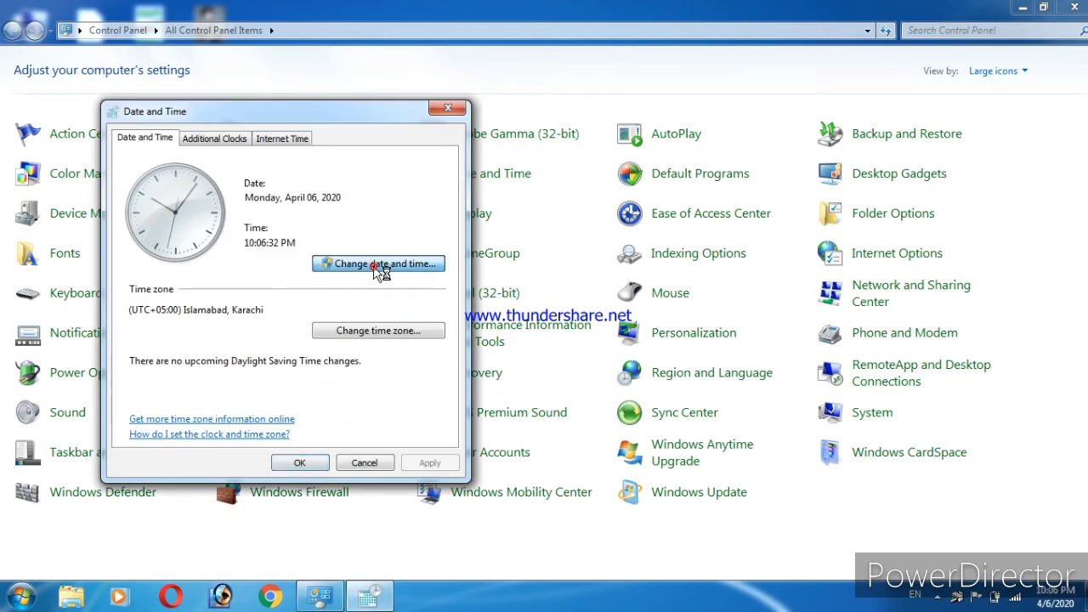
left_click(380, 268)
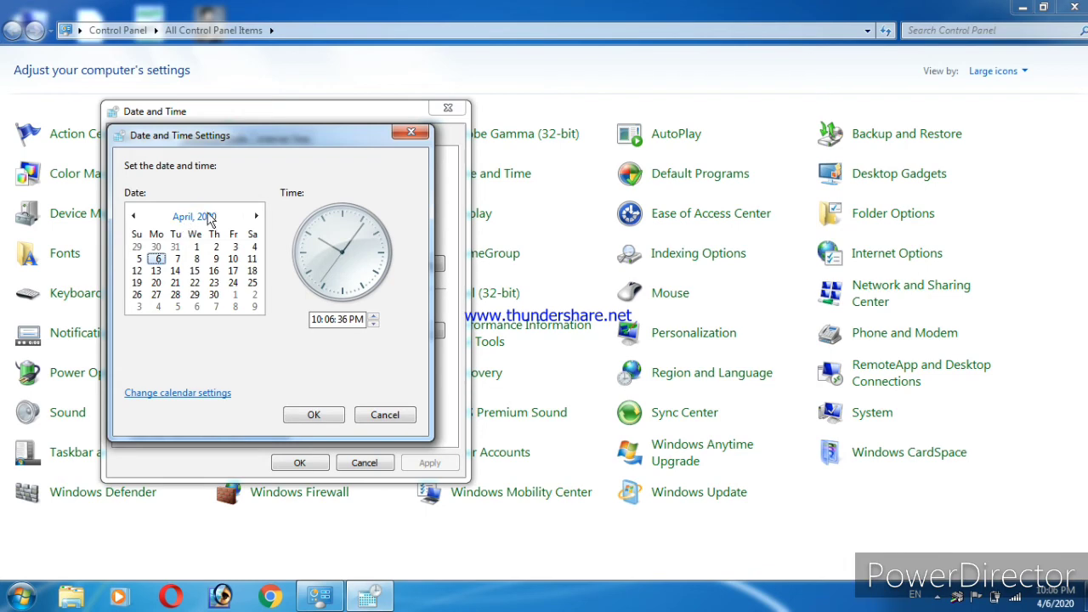
left_click_drag(287, 132, 471, 140)
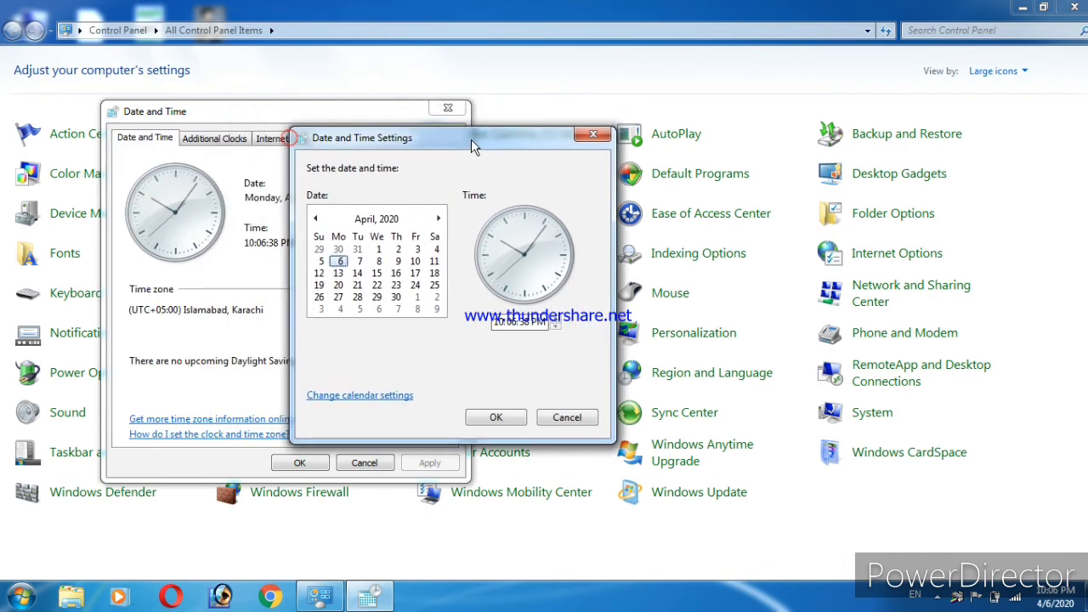
left_click(316, 219)
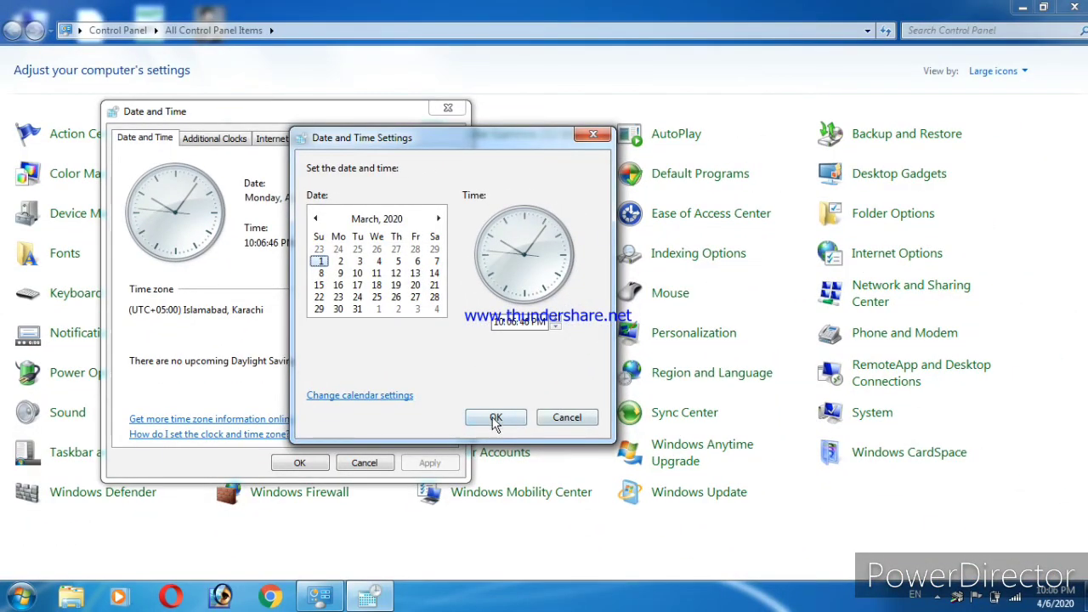
left_click(496, 420)
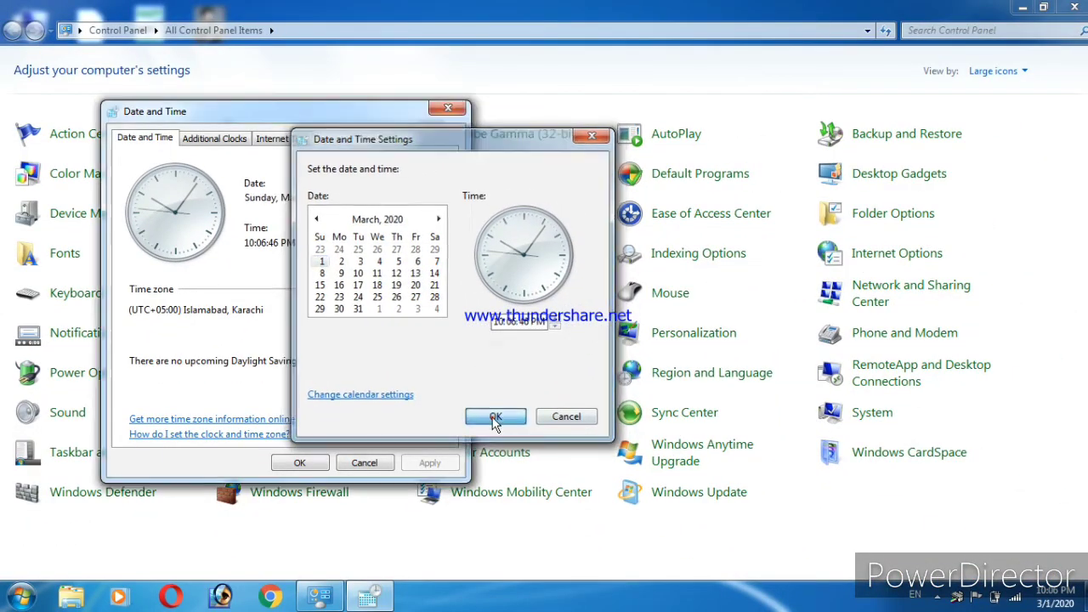
left_click(300, 464)
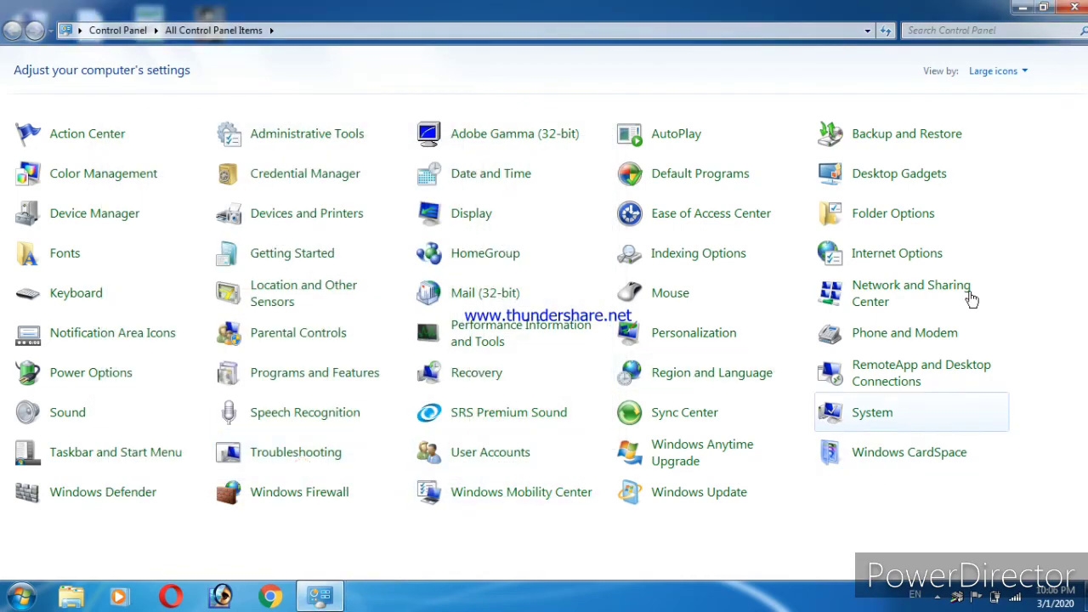
Load google.com in Chrome, reload to confirm the 'Your clock is behind' error, then close Chrome.
left_click(1077, 8)
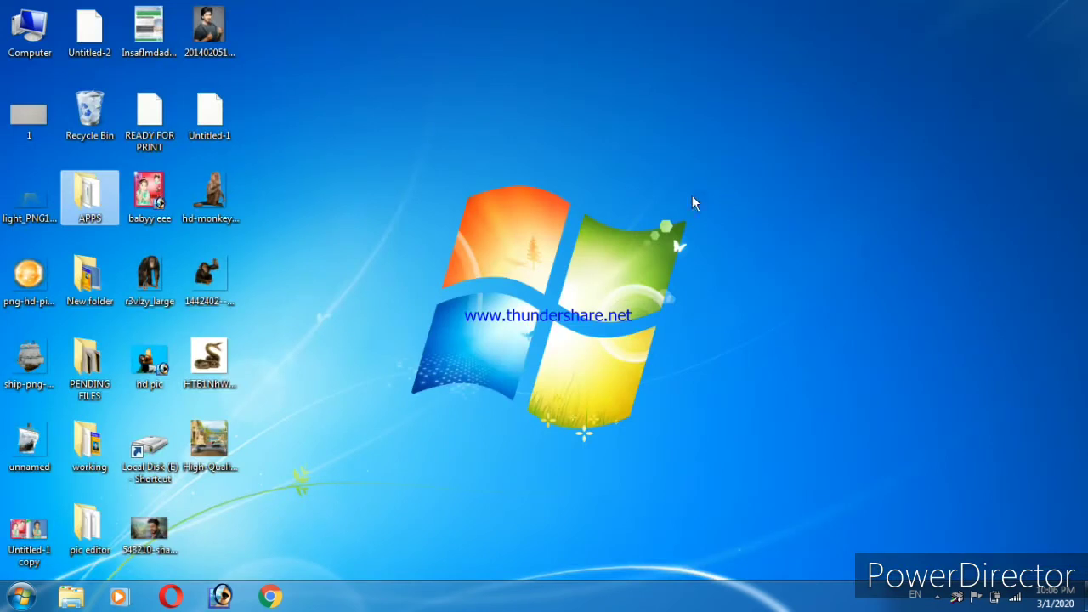
left_click(272, 598)
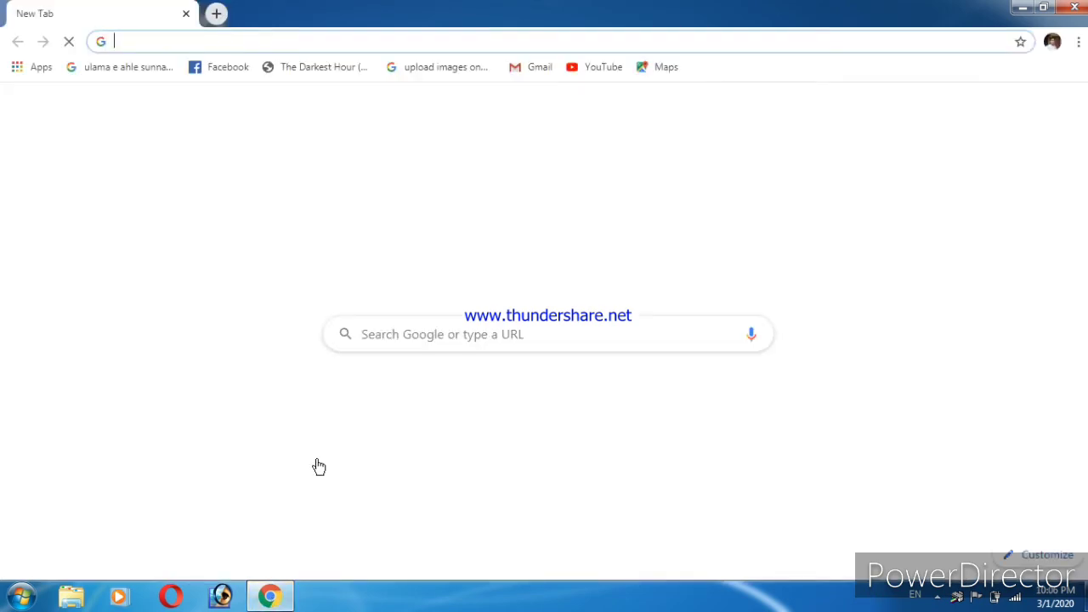
left_click(362, 417)
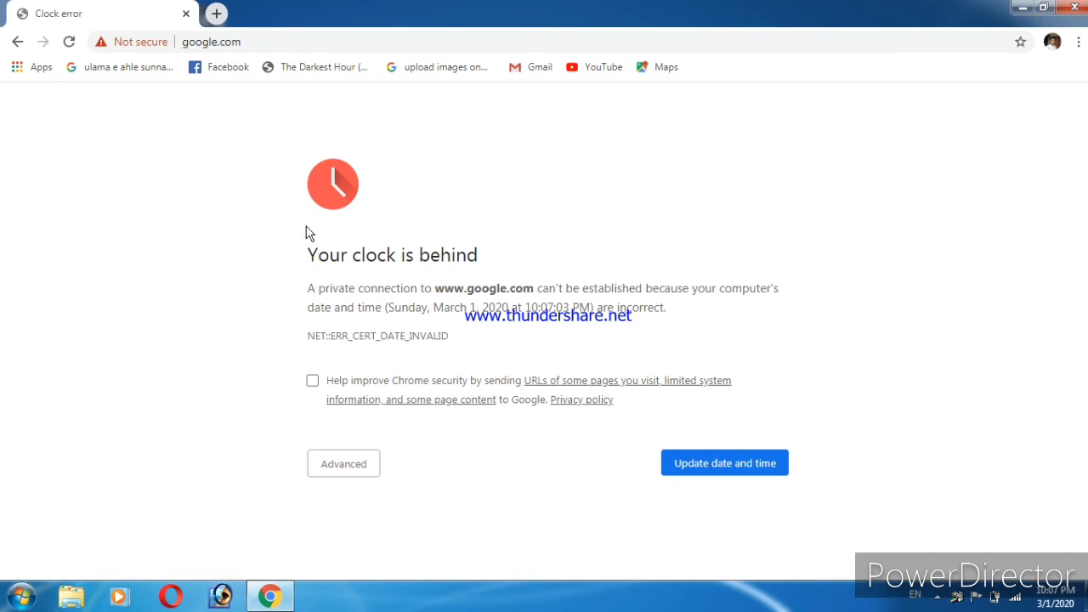
left_click(69, 42)
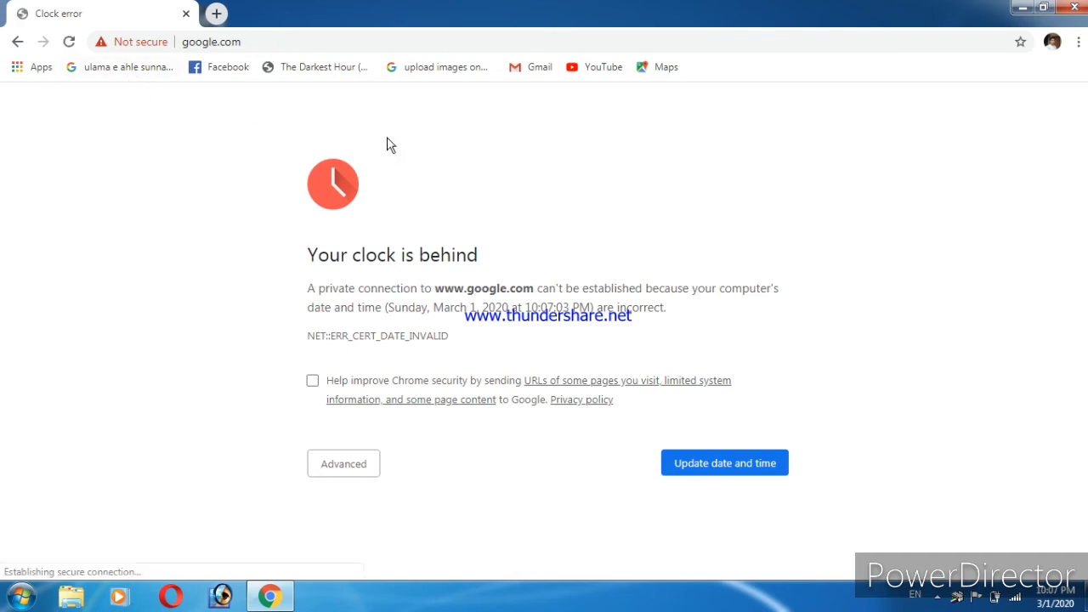
left_click(1063, 602)
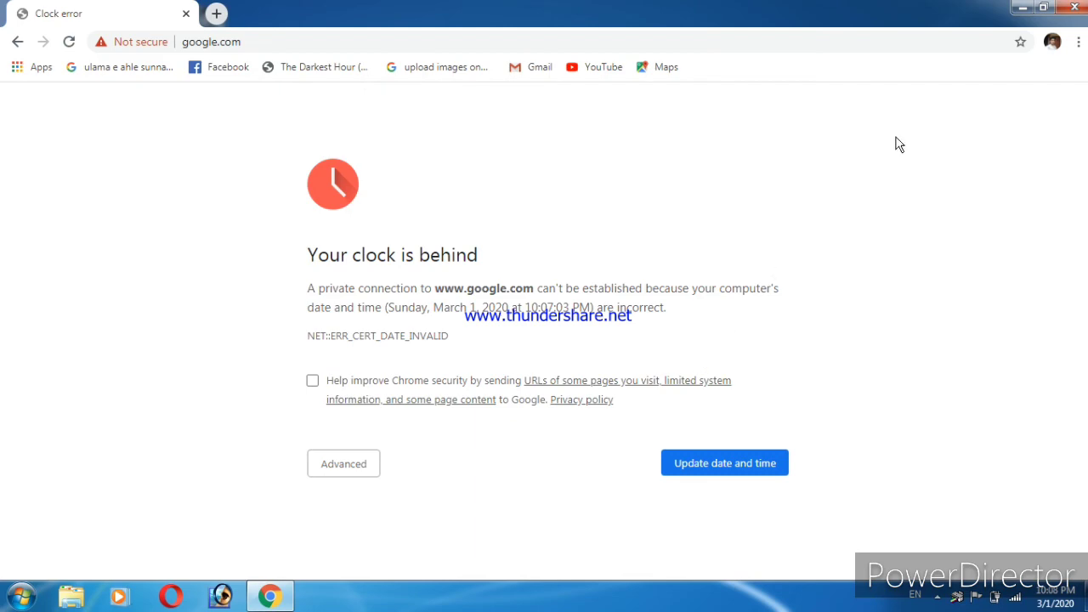
left_click(1077, 7)
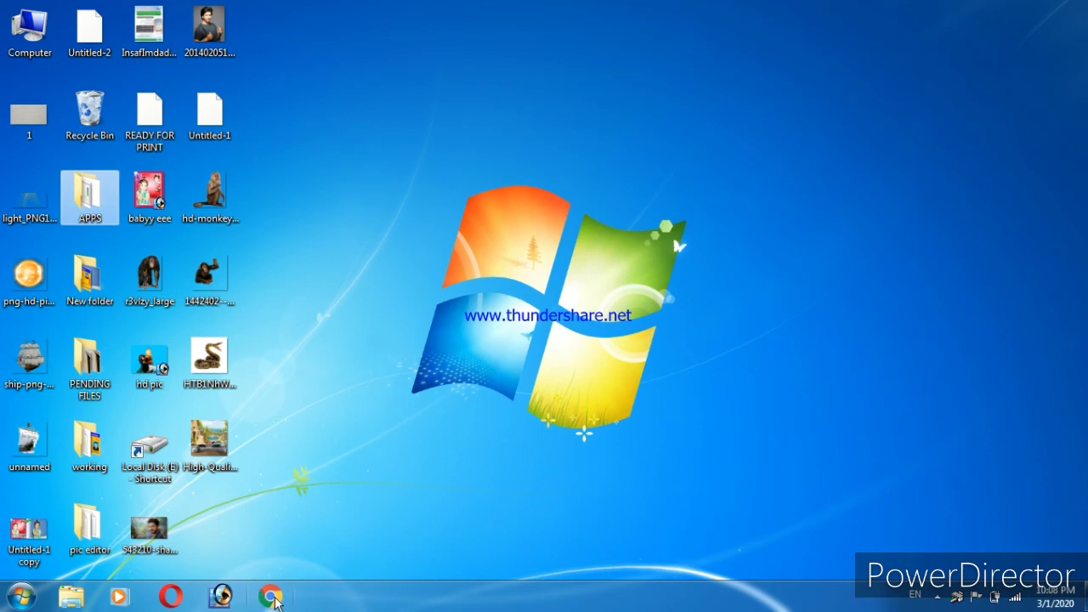
Change the system date to Monday, April 6, 2020 in Date and Time, then relaunch Chrome.
left_click(21, 597)
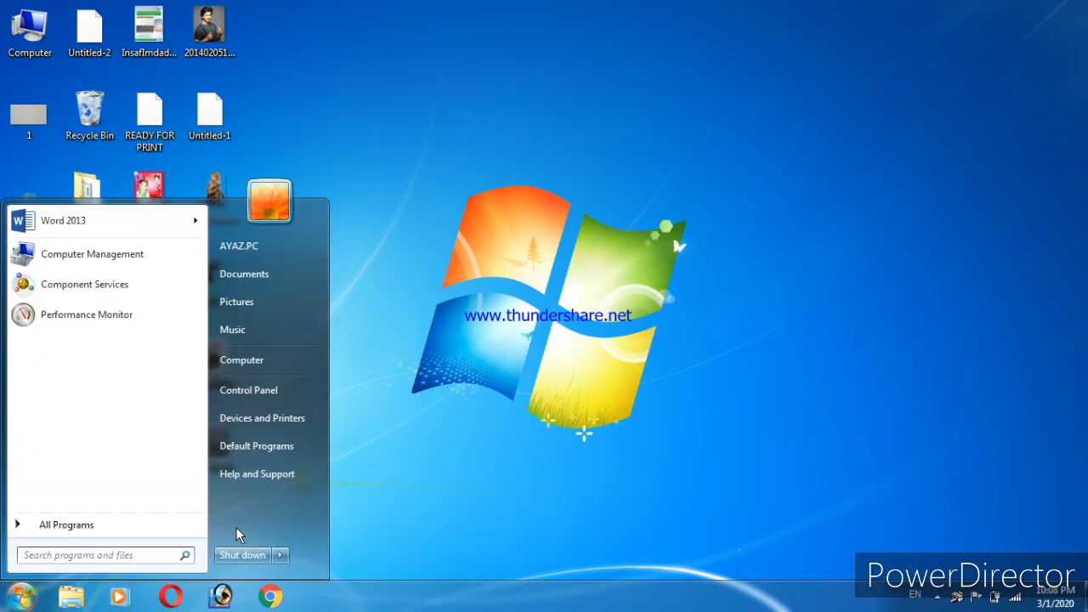
left_click(245, 388)
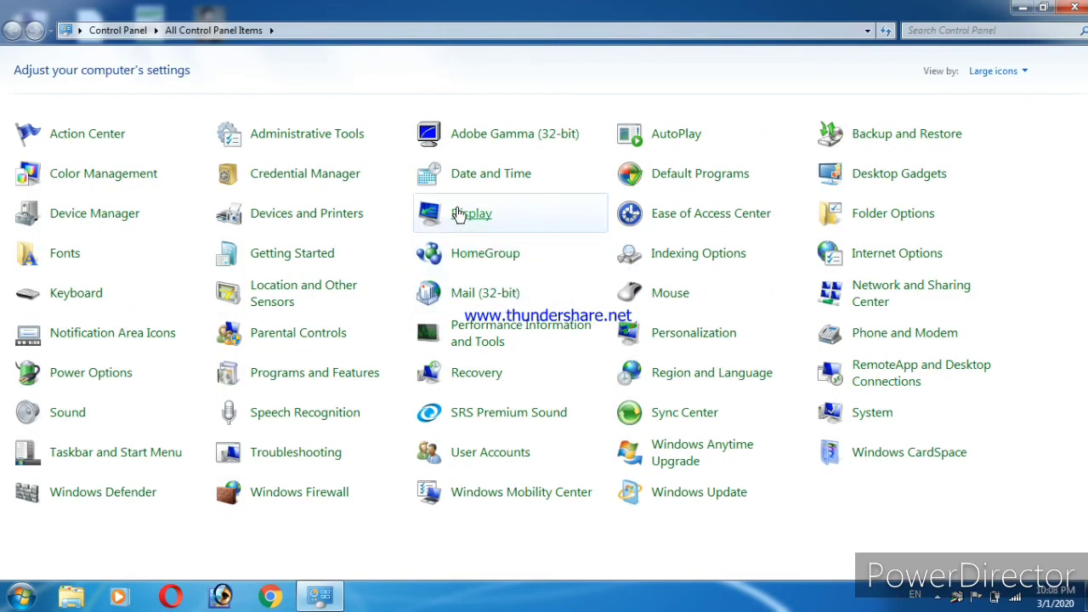
left_click(471, 182)
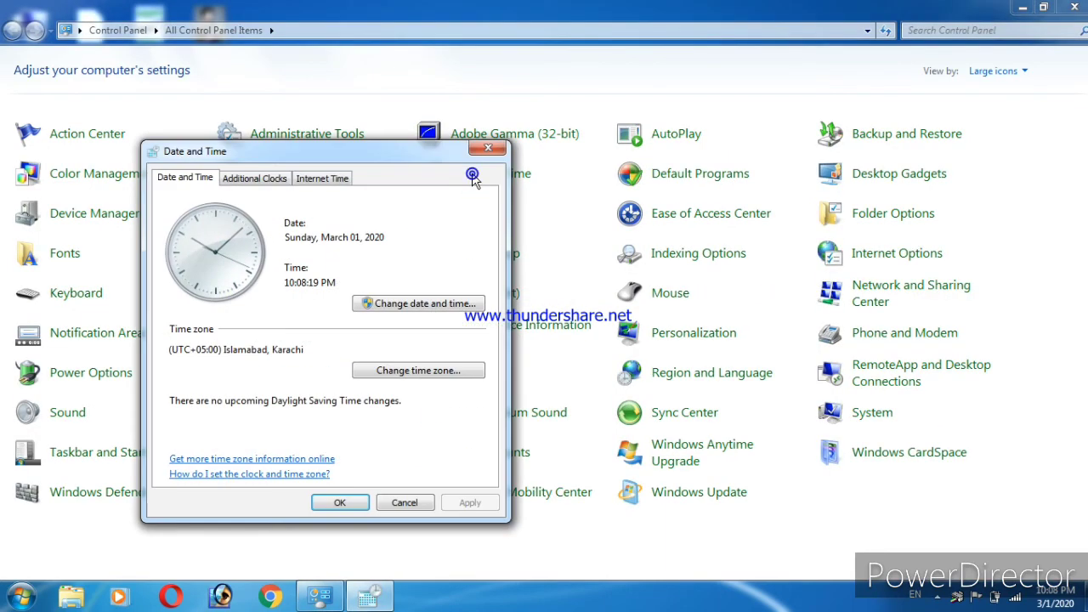
left_click_drag(440, 163, 617, 136)
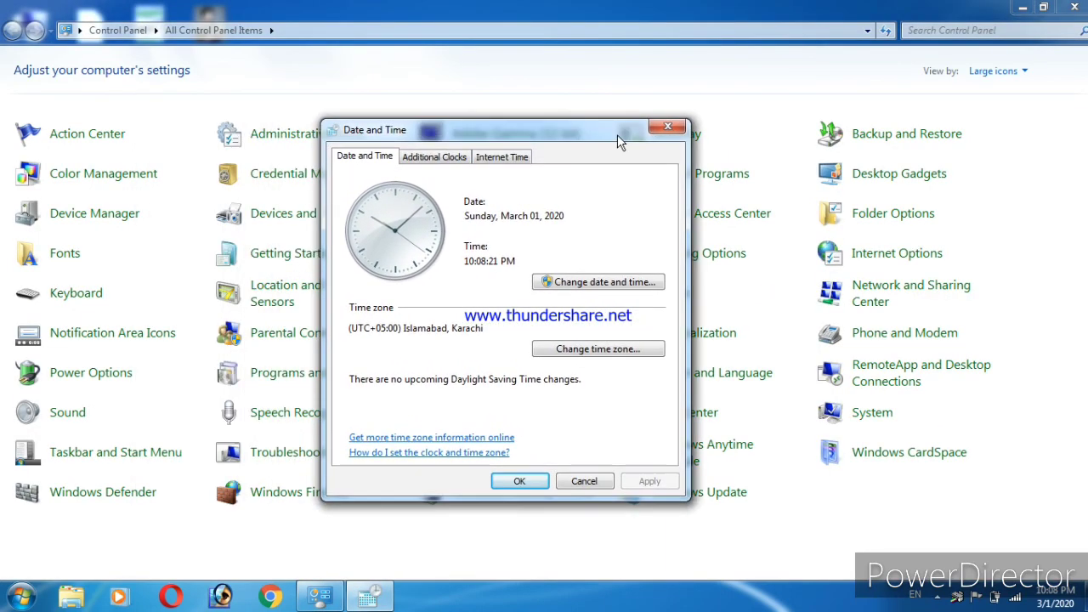
left_click(580, 281)
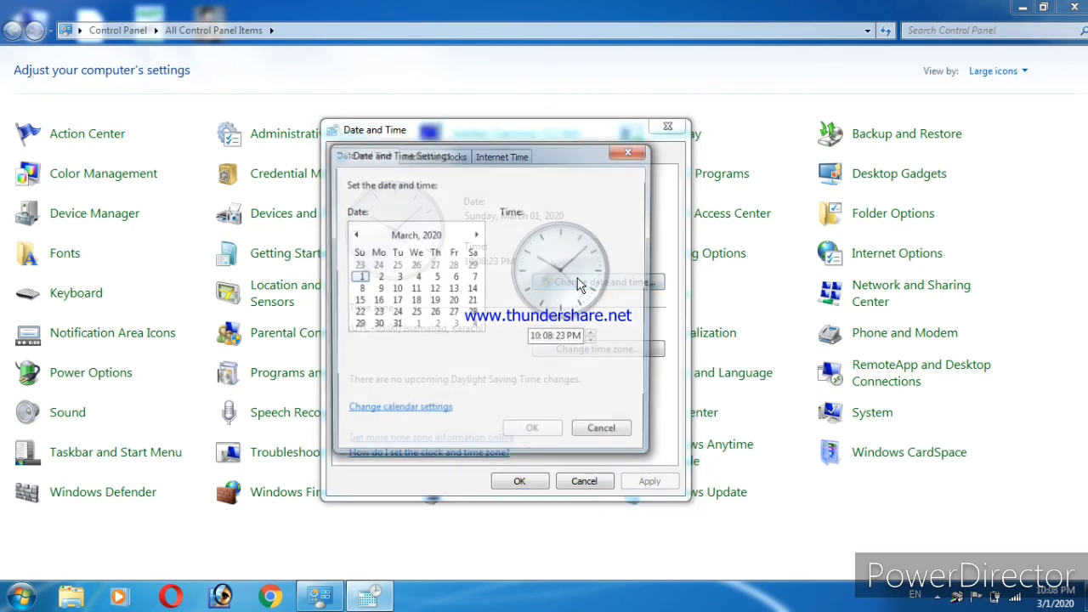
left_click(476, 235)
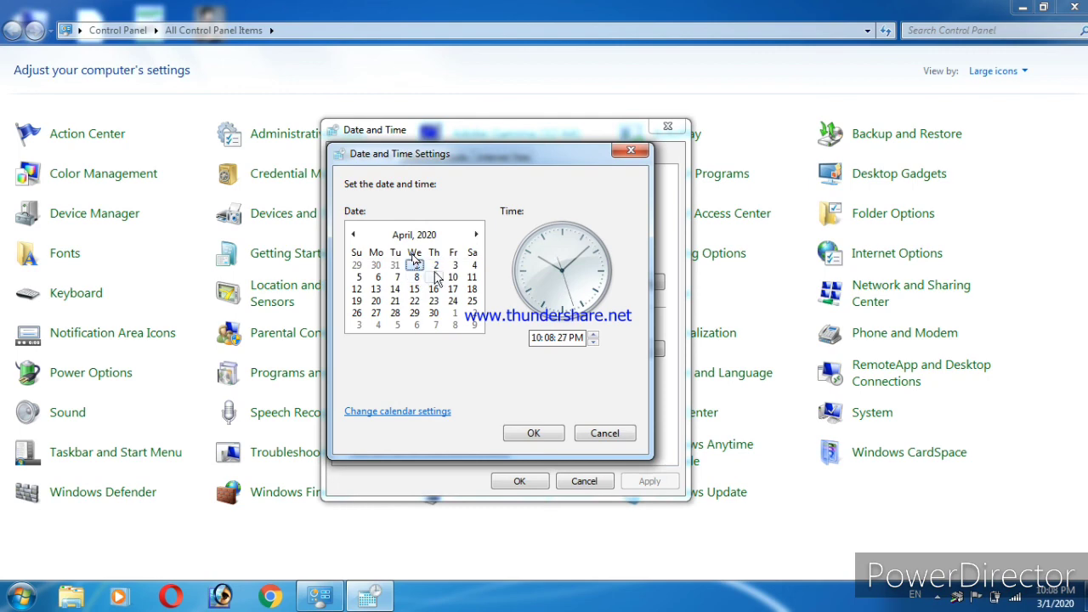
left_click(379, 278)
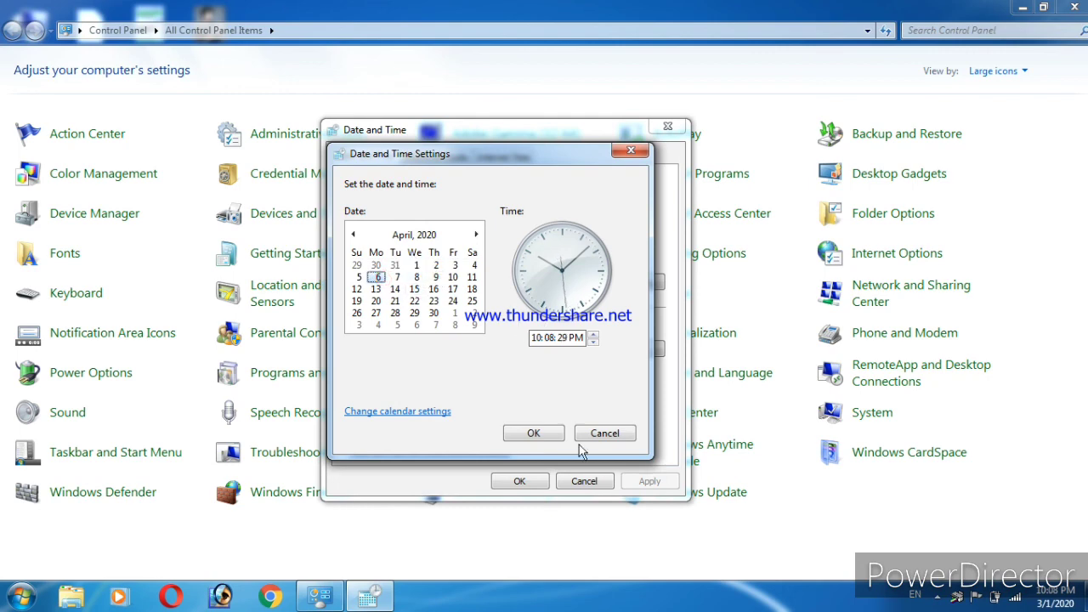
left_click(534, 434)
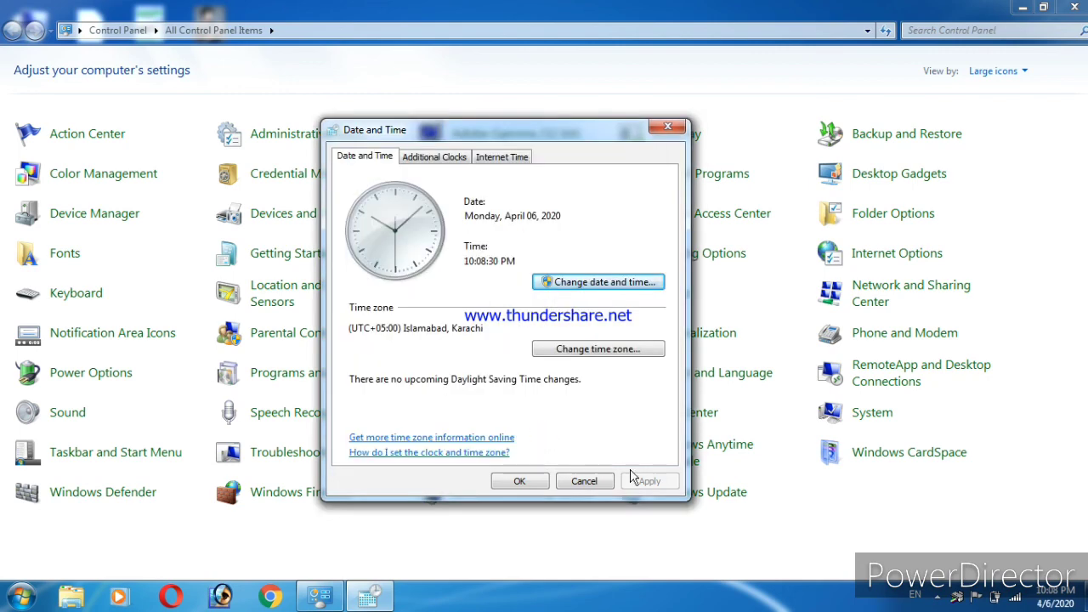
left_click(519, 482)
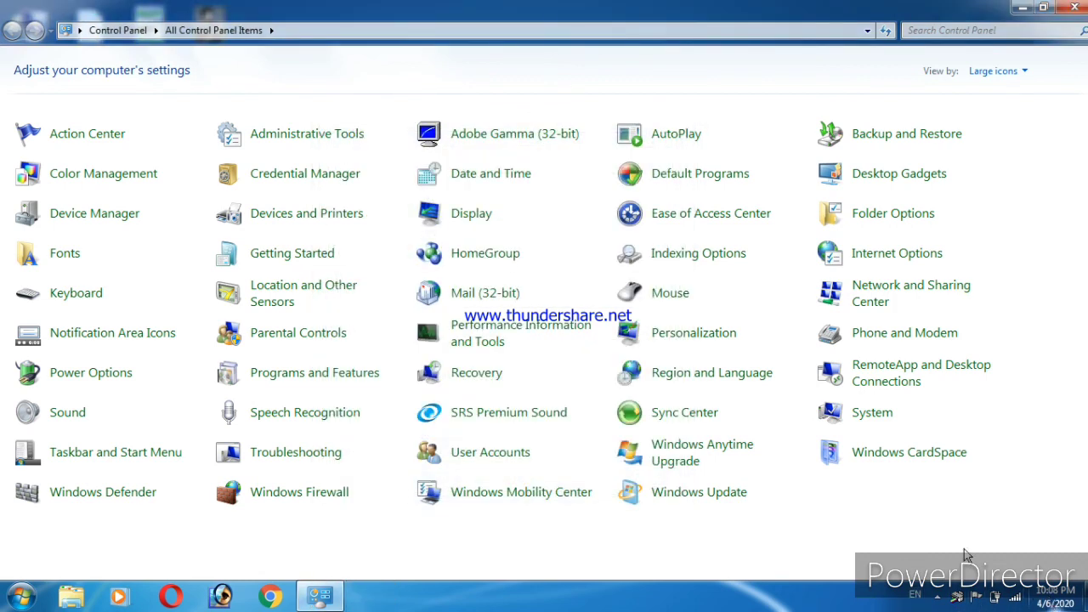
left_click(270, 598)
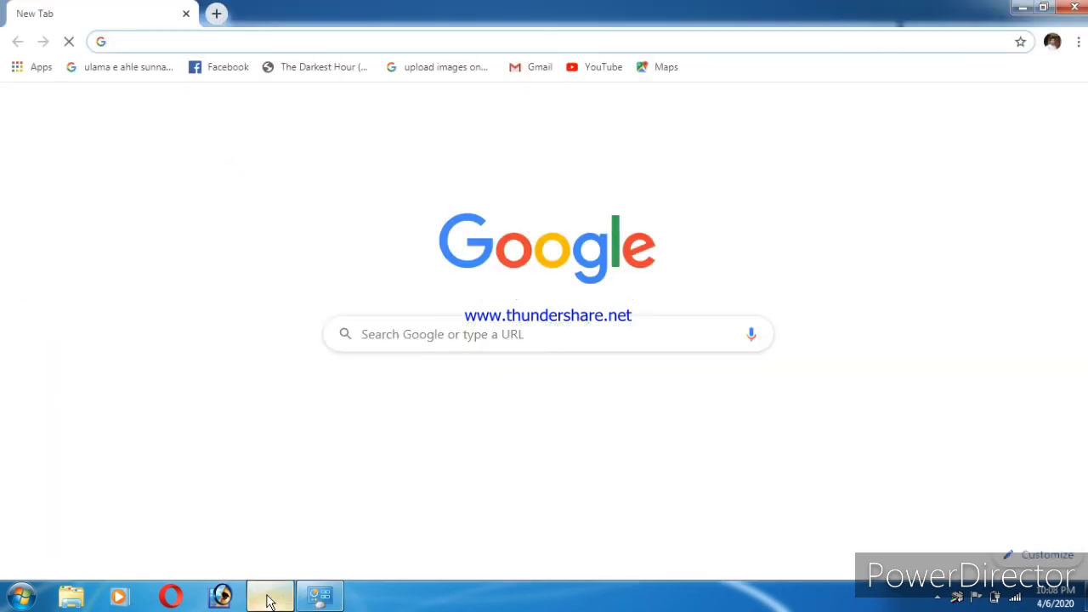
Search Google for 'hd painting design' without the clock error, then close the browser.
left_click(375, 415)
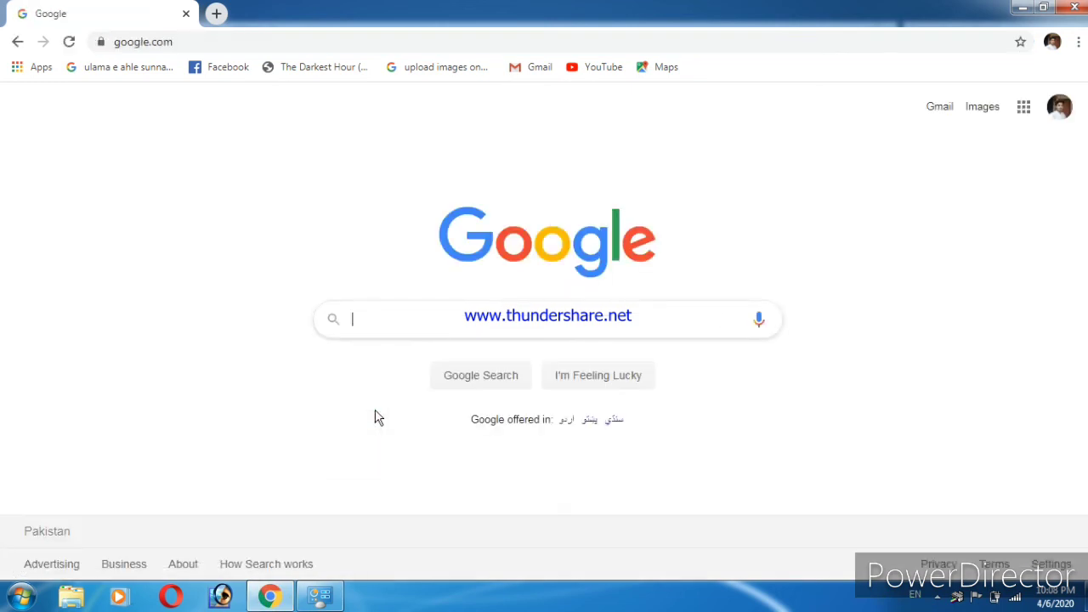
type("hd")
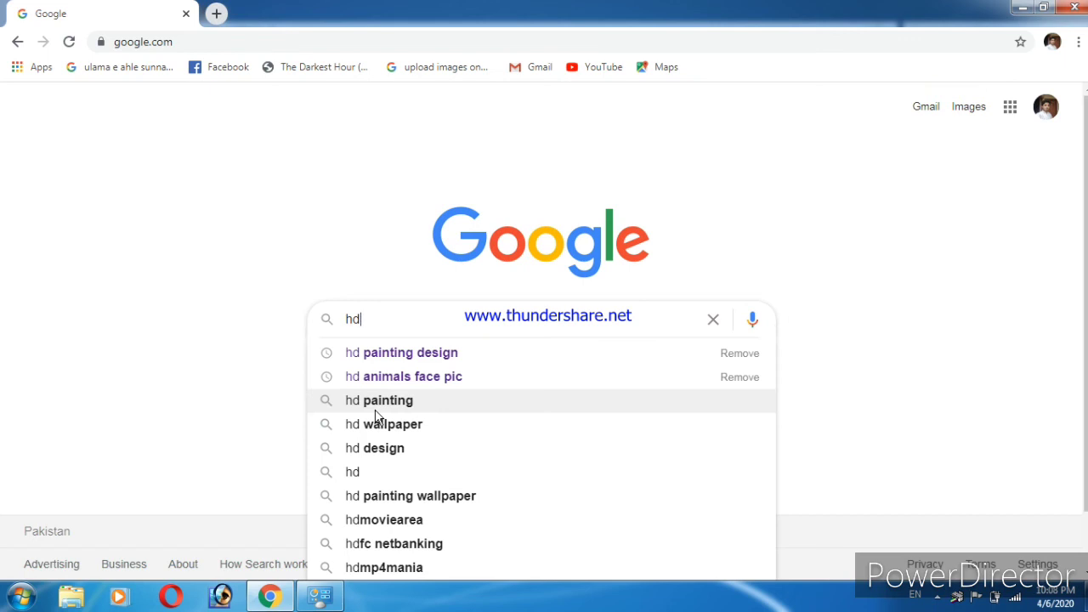
left_click(408, 354)
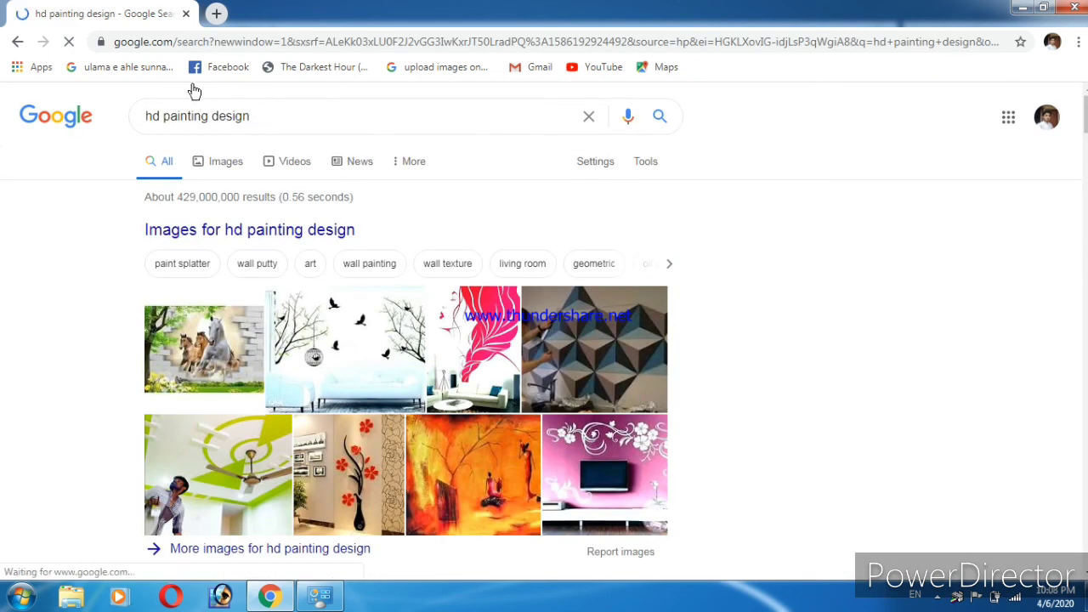
left_click(185, 16)
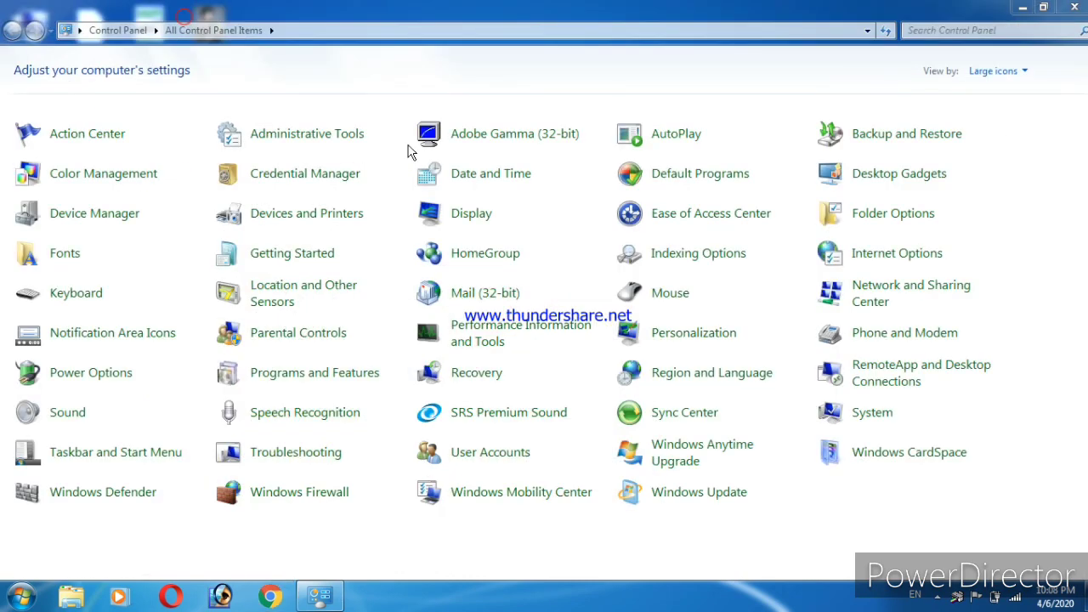